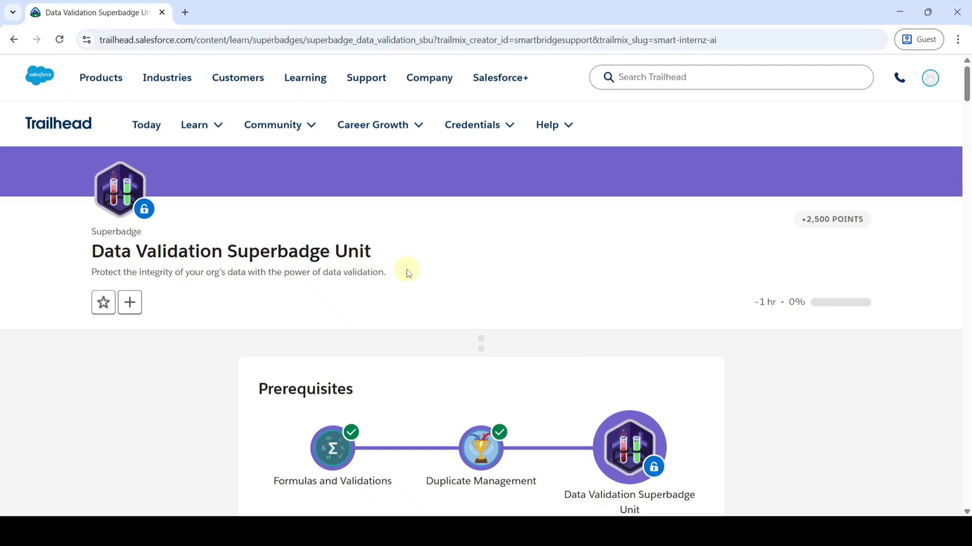
- Scroll down the superbadge page to the Prework and Notes section
scroll(407, 271, "down", 3)
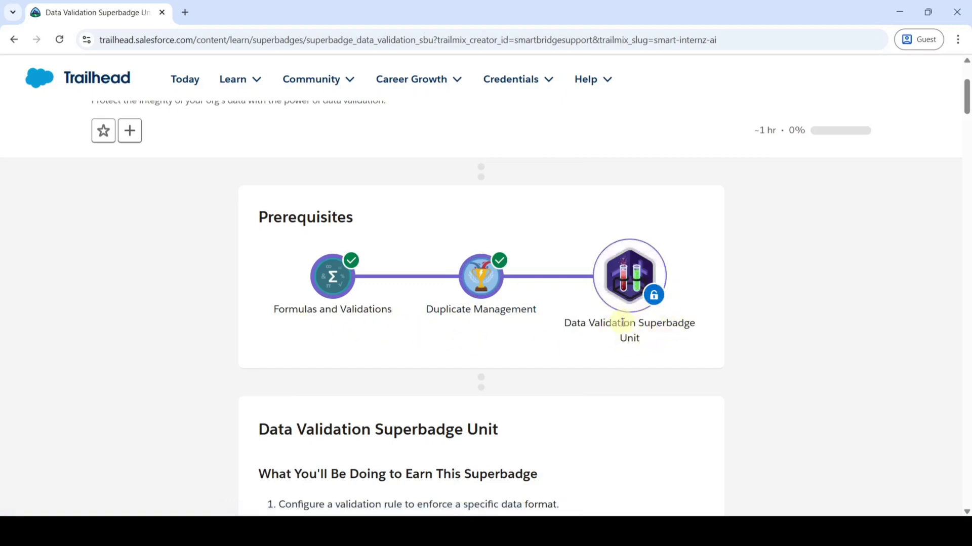
scroll(402, 387, "down", 5)
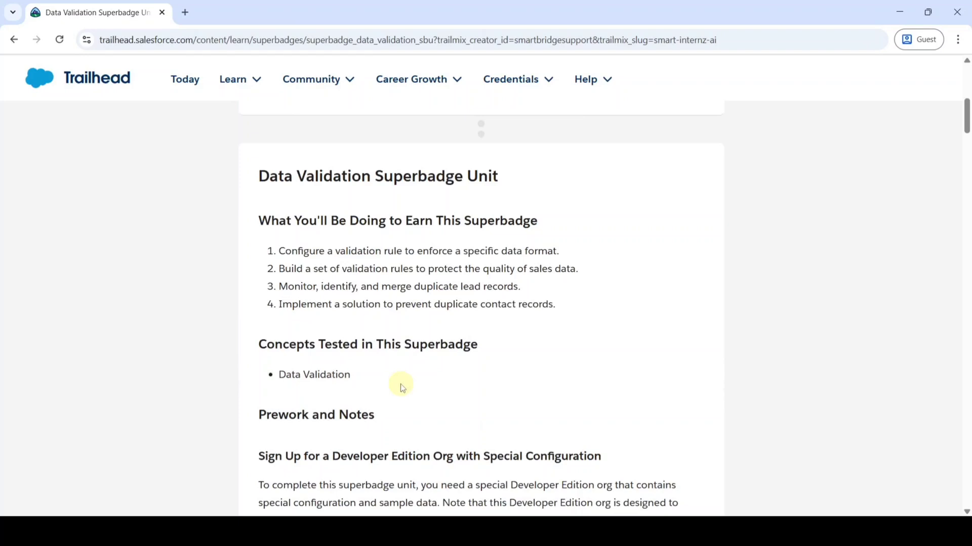
scroll(426, 353, "down", 4)
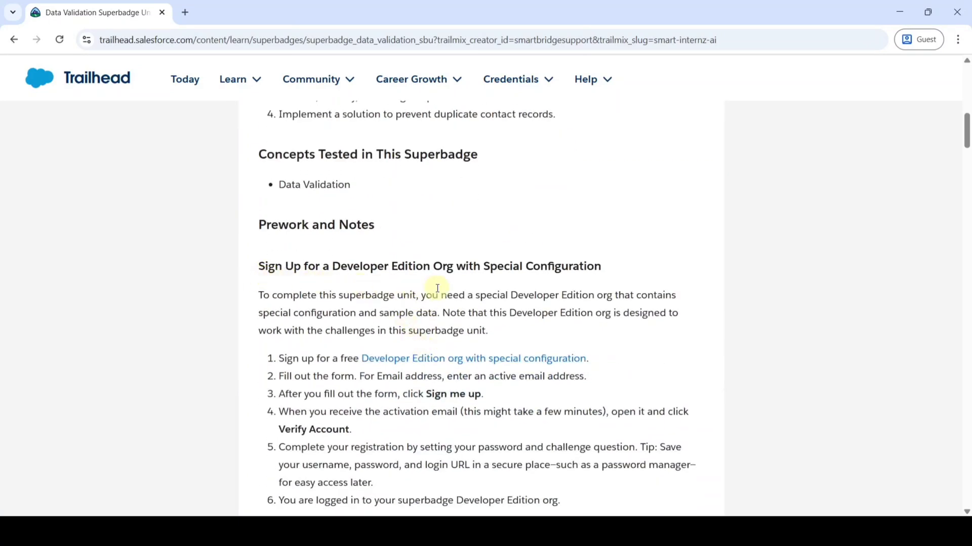
- Open the Developer Edition org signup form and enter the first and last name
left_click(434, 359)
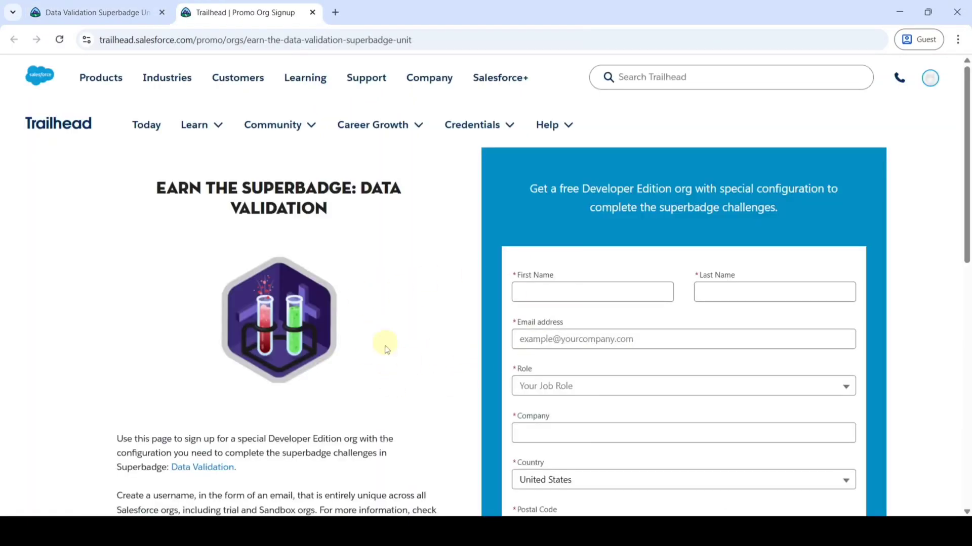
scroll(625, 344, "down", 2)
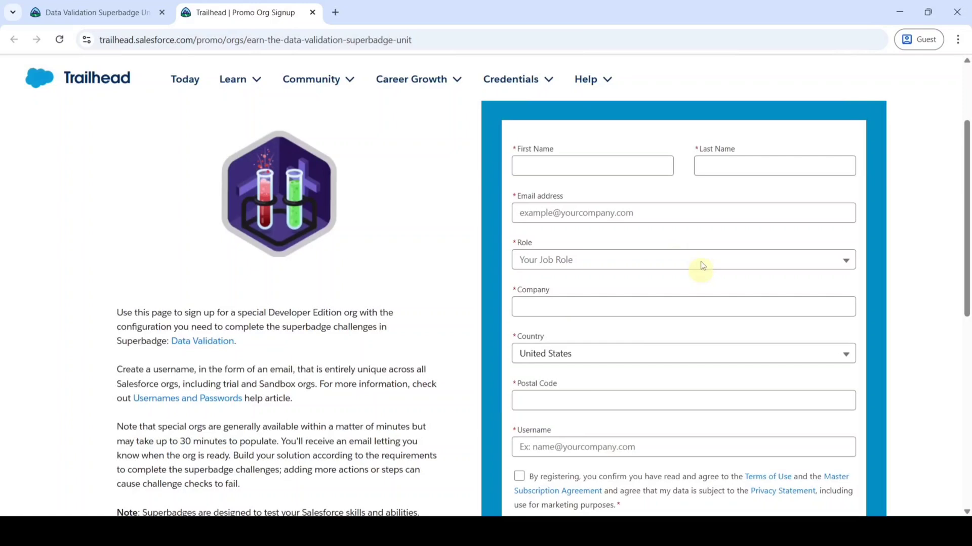
left_click(570, 166)
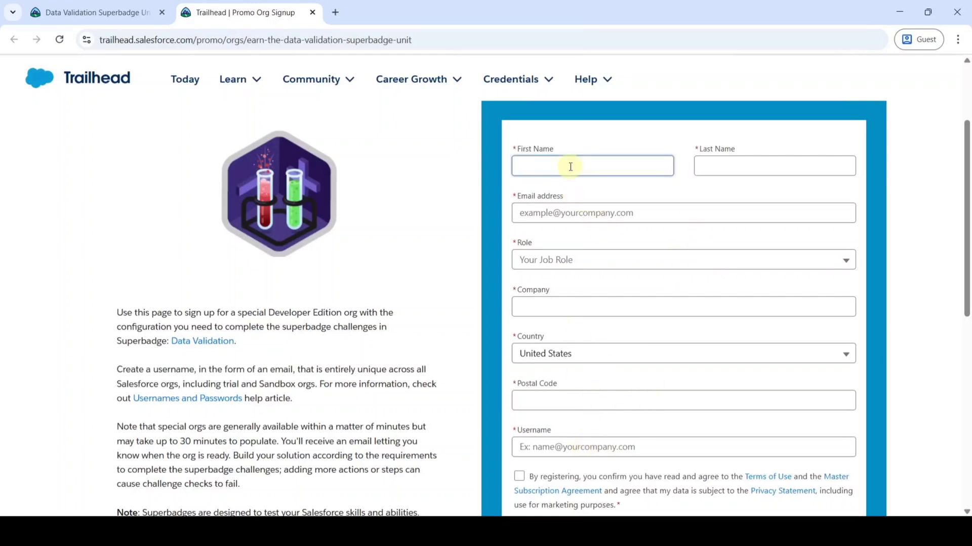
type("Education")
left_click(726, 165)
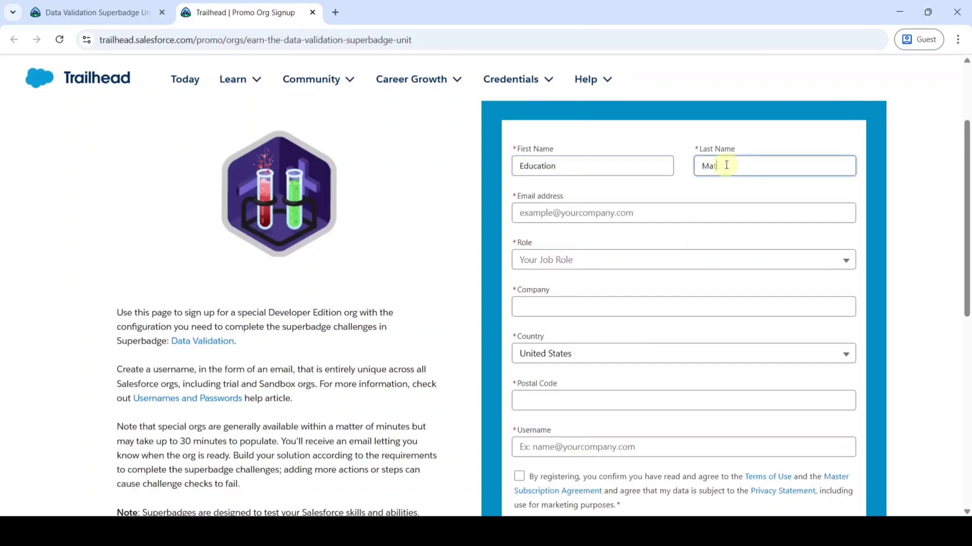
- Enter the e-mail address, choose Developer as the role, and fill in company Salesforce
left_click(582, 212)
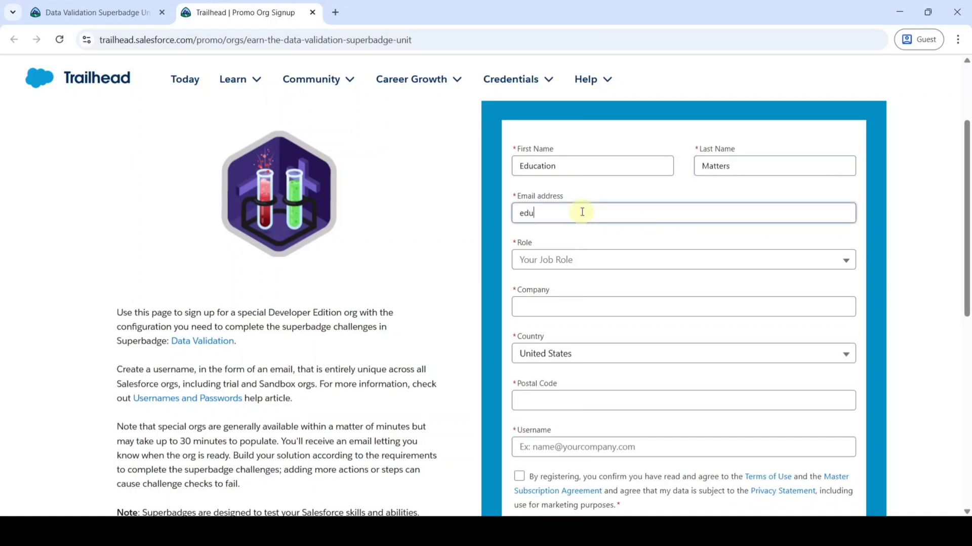
left_click(543, 263)
left_click(555, 287)
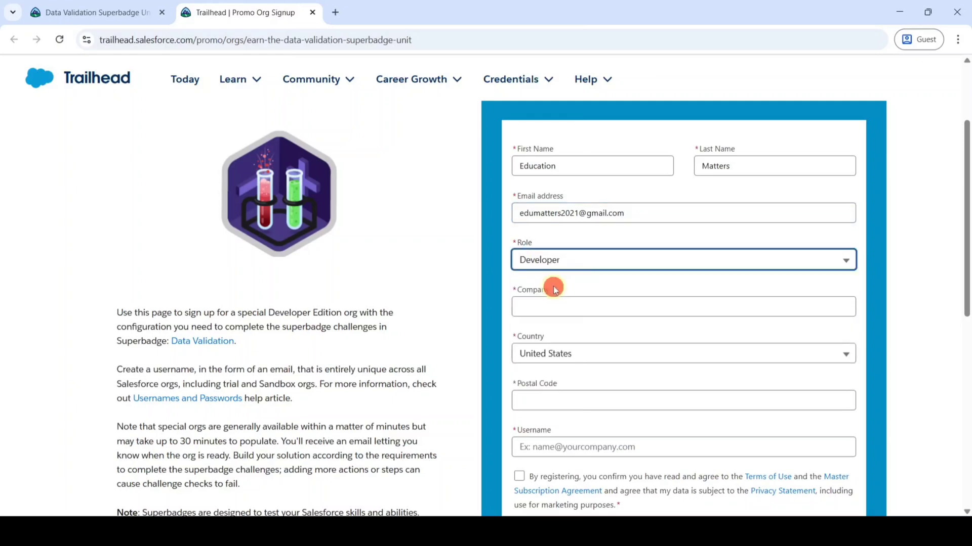
left_click(555, 306)
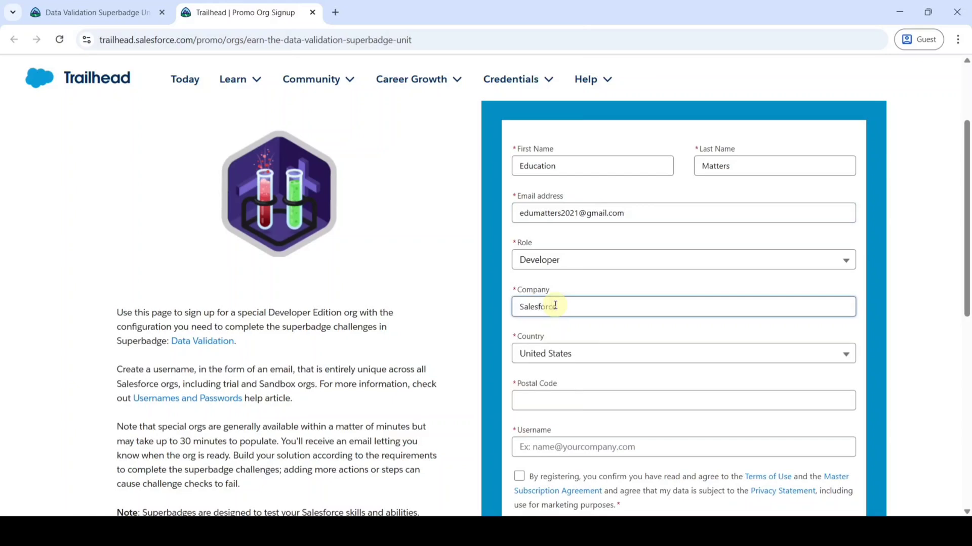
- Set the signup form's Country to India
scroll(555, 305, "down", 3)
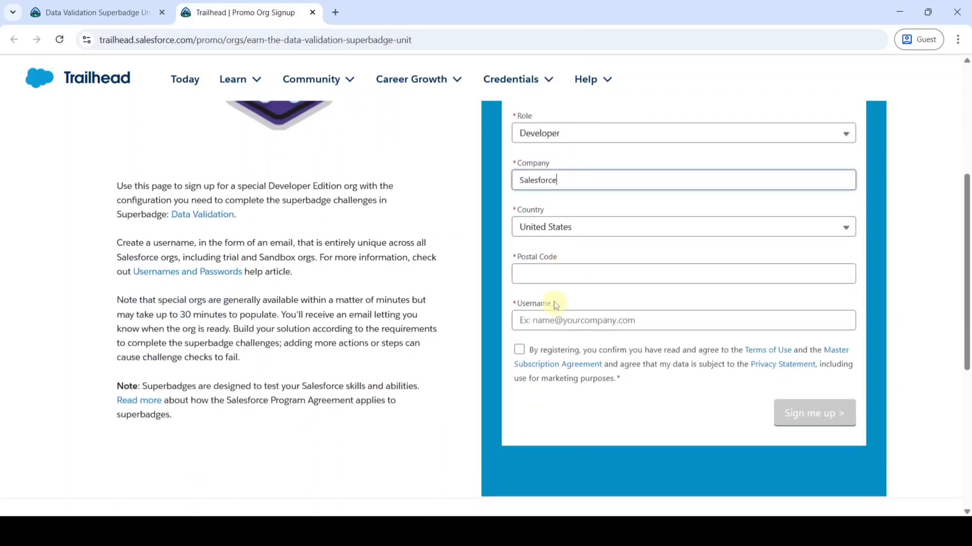
left_click(571, 227)
type("in")
key("Down")
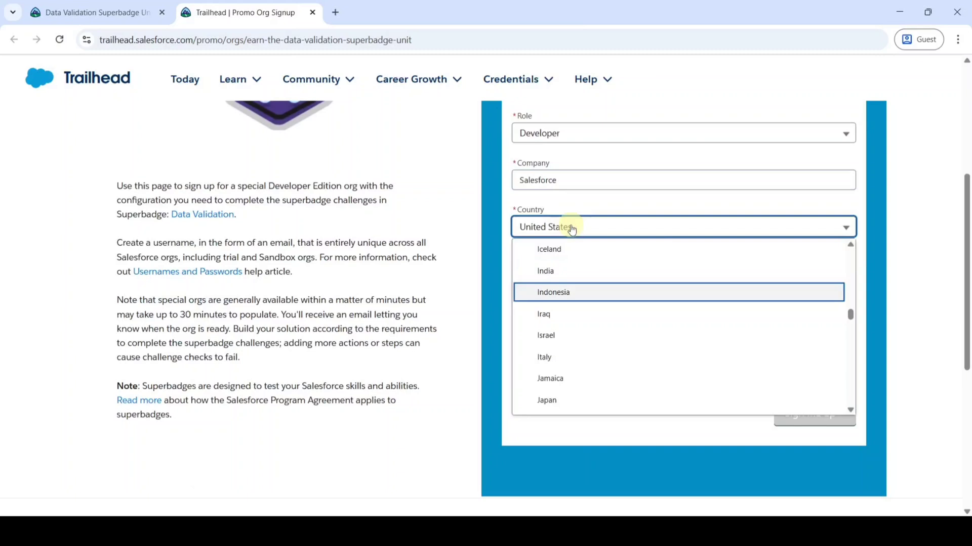
key("Up")
left_click(564, 271)
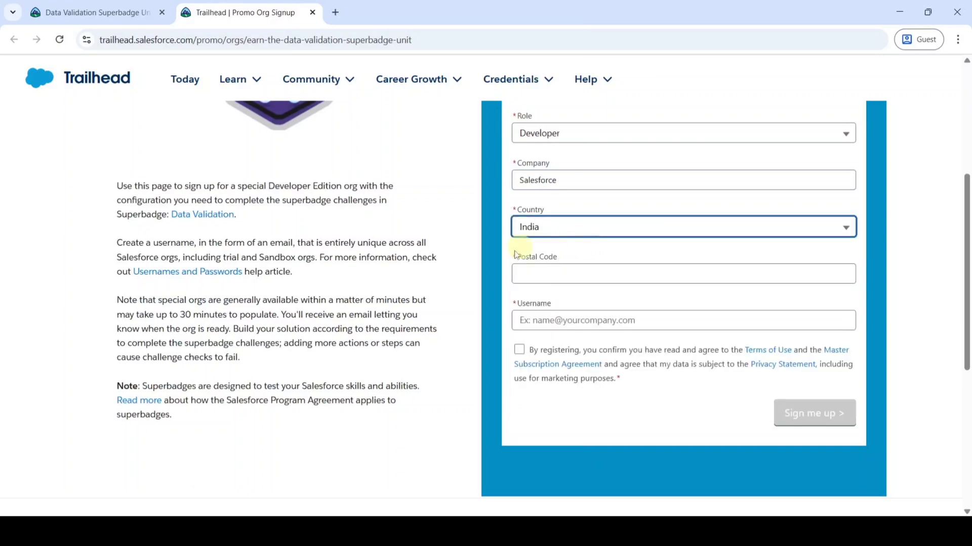
- Enter the postal code and type a username
left_click(558, 275)
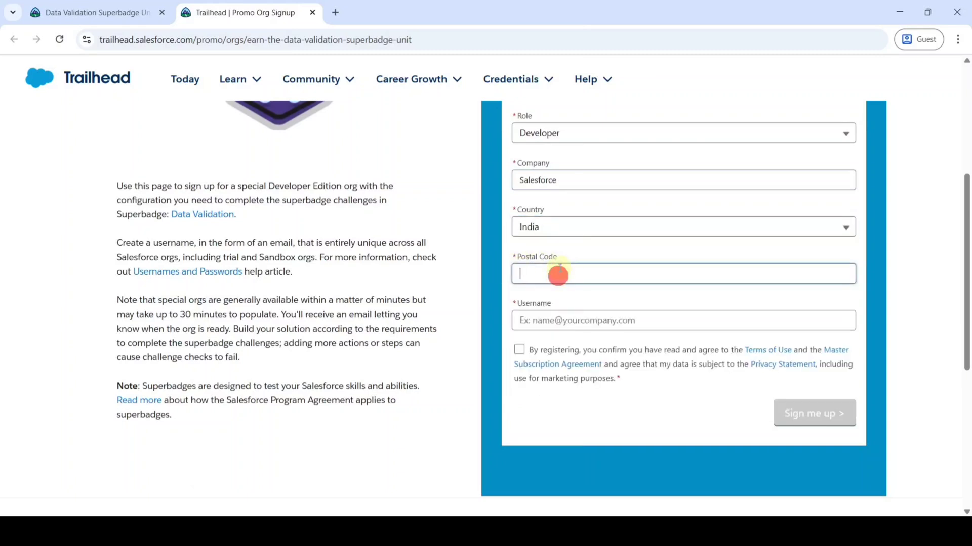
type("560")
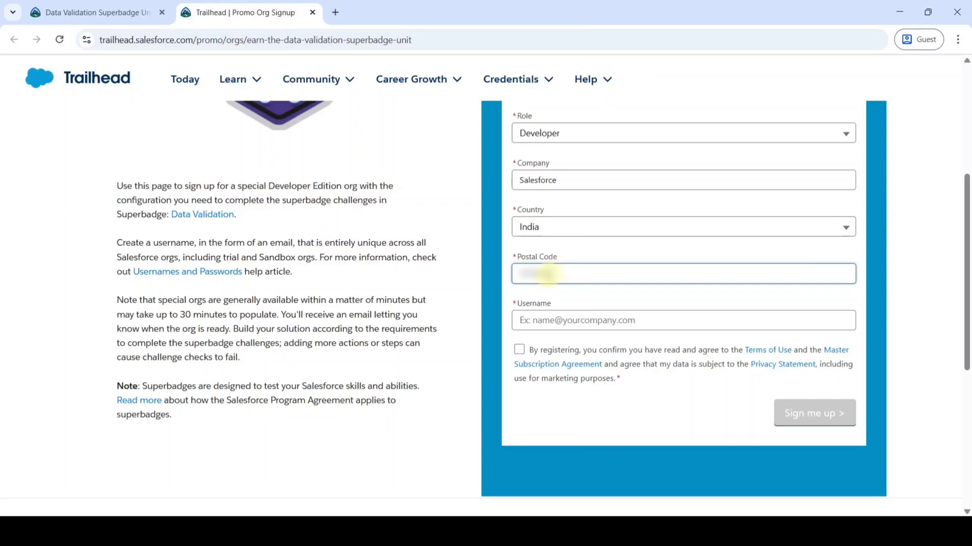
left_click(565, 318)
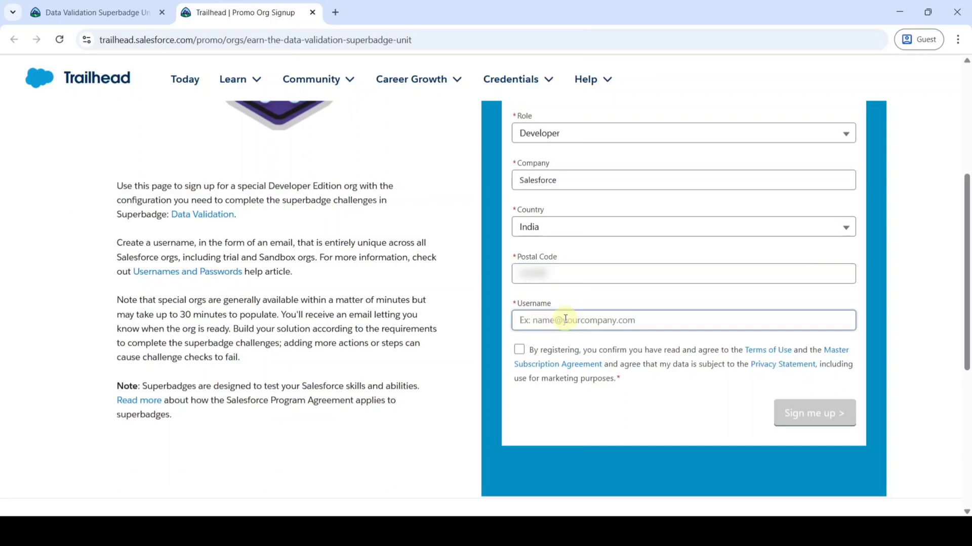
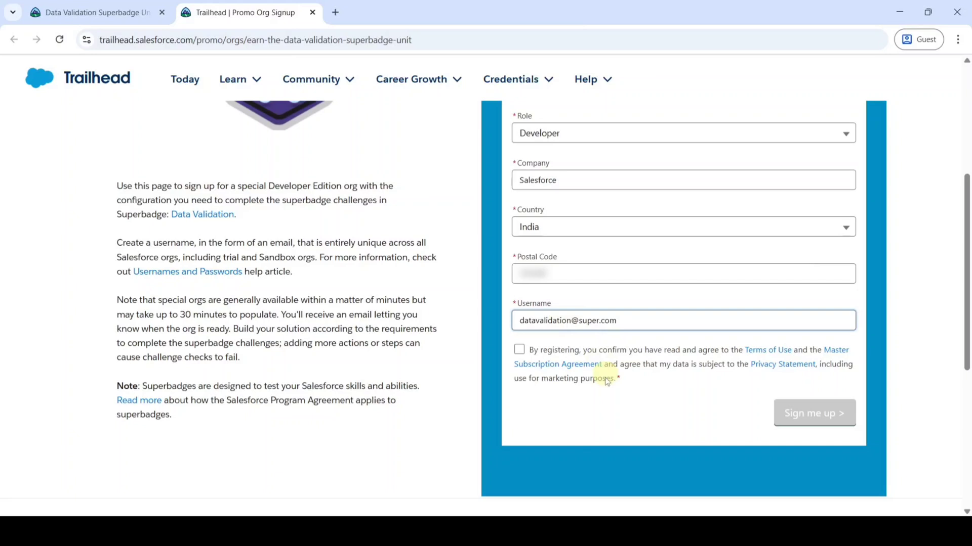
- Change the taken username to a unique one, accept the terms, and submit the signup
left_click(604, 410)
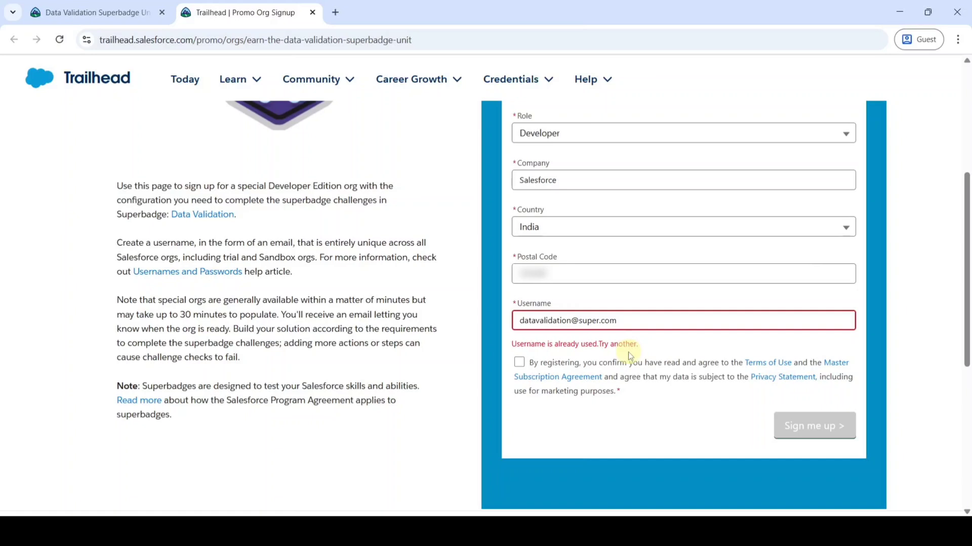
left_click(596, 323)
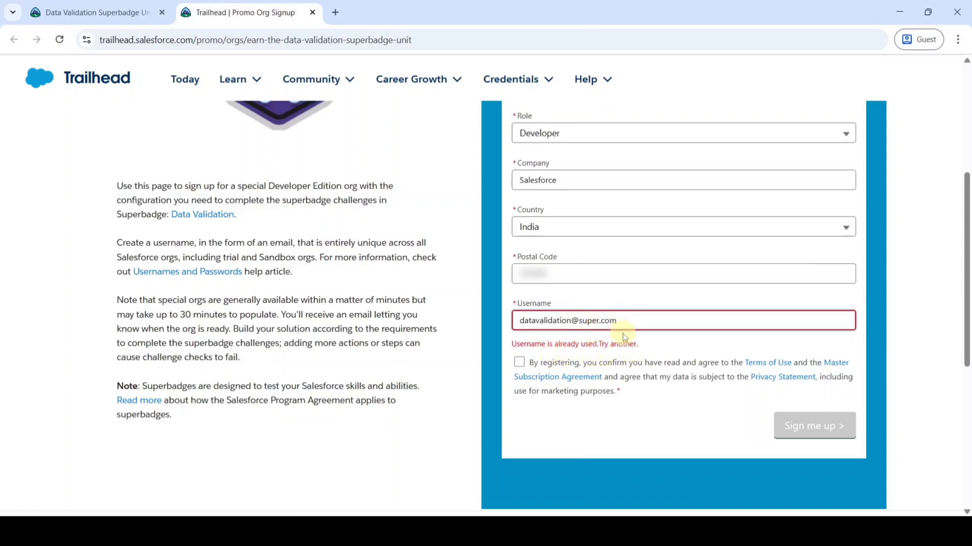
type("education")
left_click(628, 402)
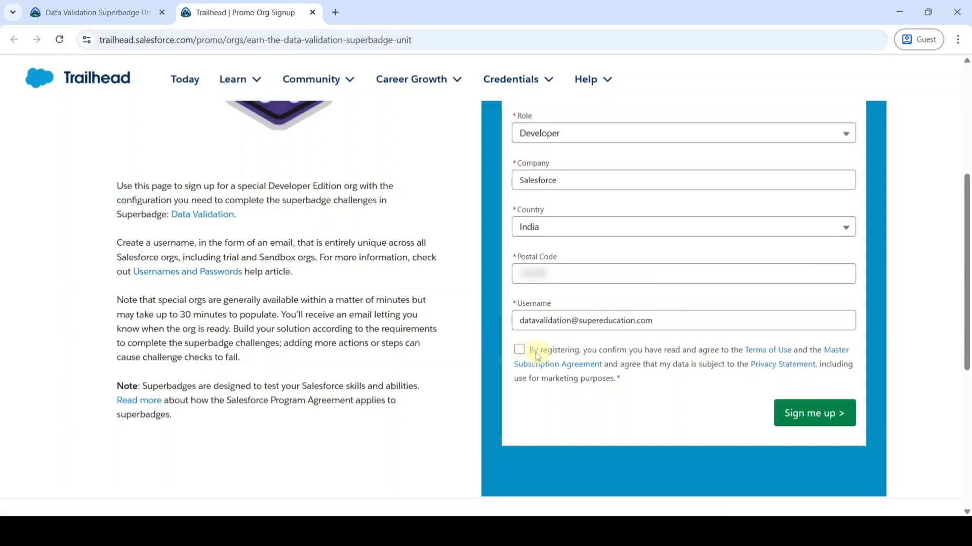
left_click(519, 351)
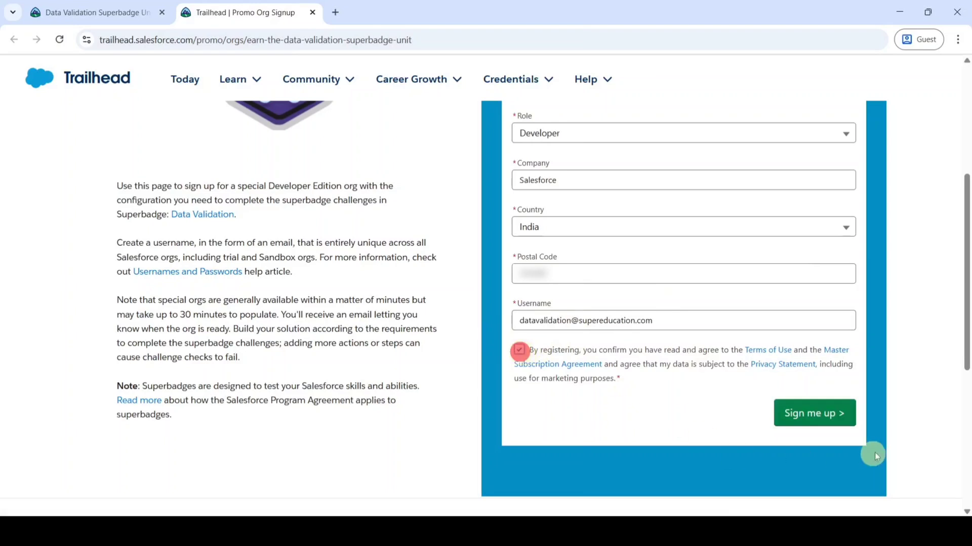
left_click(818, 414)
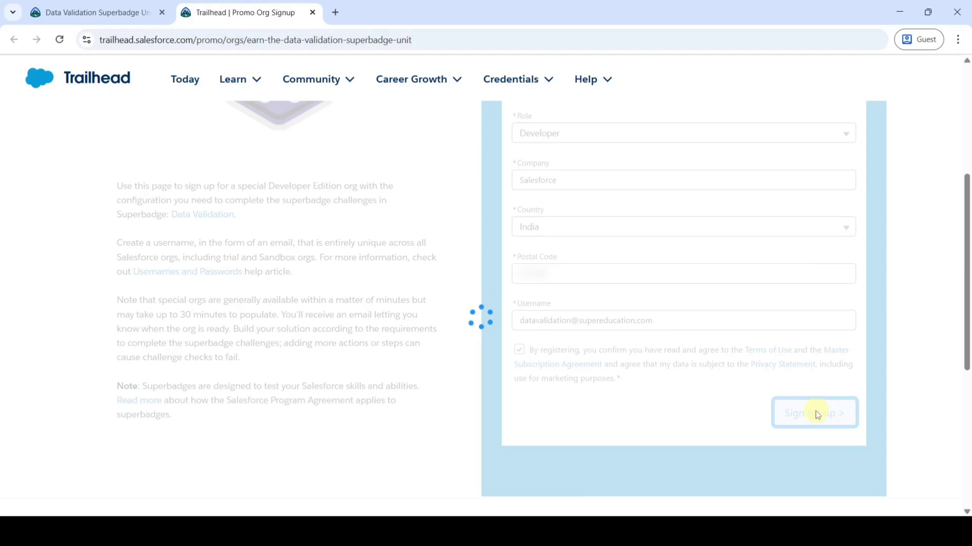
scroll(453, 399, "up", 3)
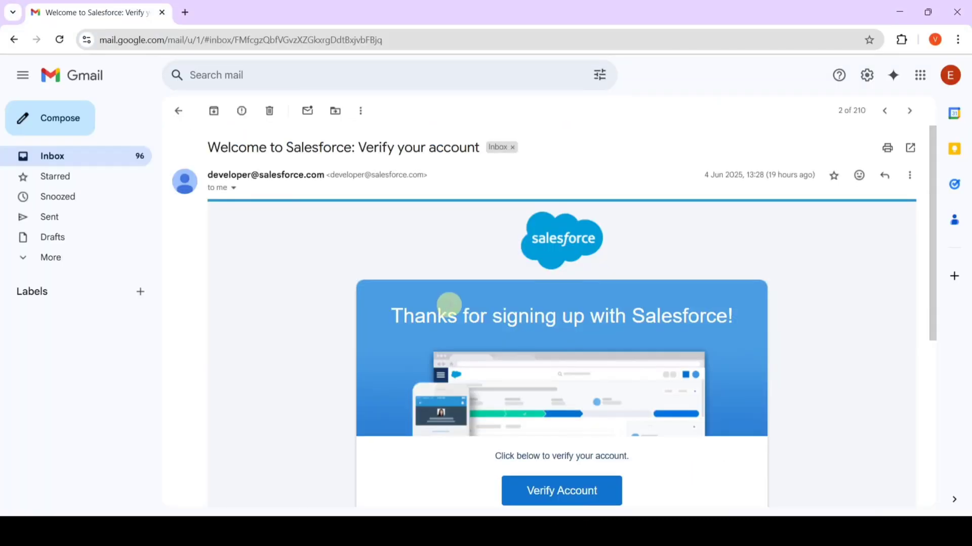
- Use the Verify Account button in the 'Verify your account' e-mail
scroll(597, 338, "down", 3)
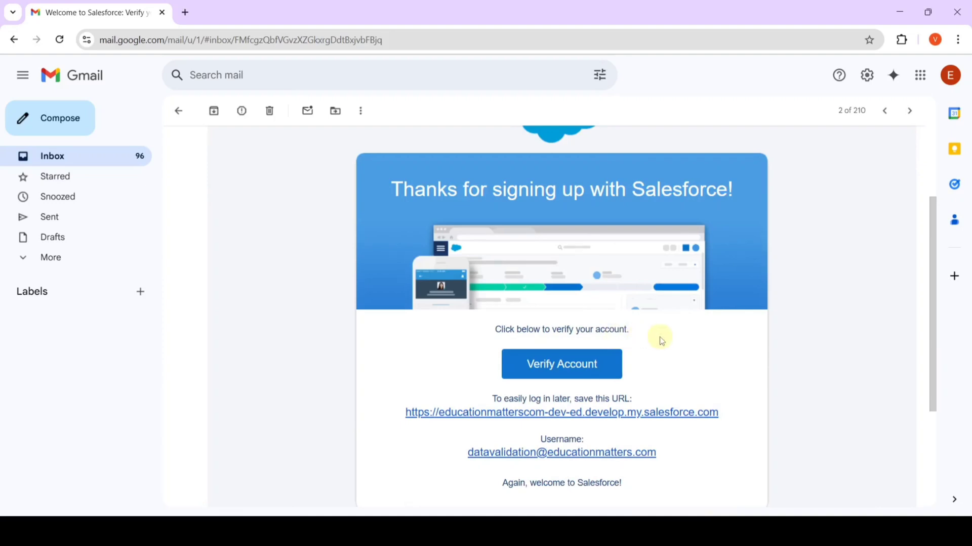
scroll(666, 342, "down", 1)
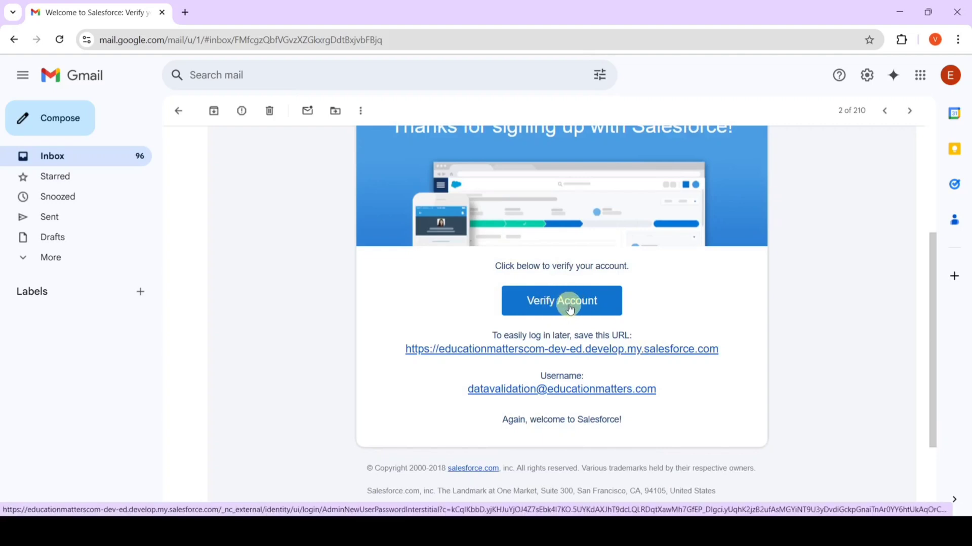
left_click(571, 308)
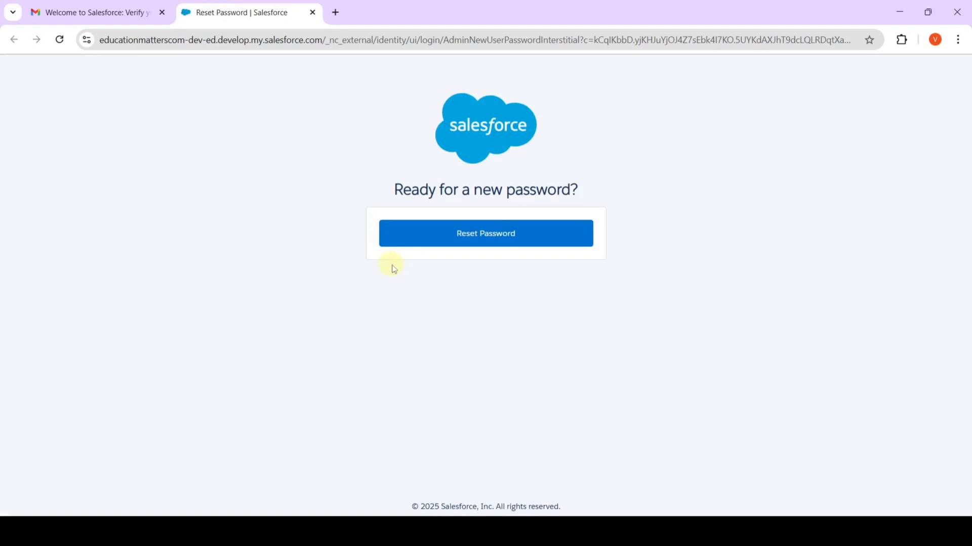
- Start the password reset and acknowledge the special org warning
left_click(481, 236)
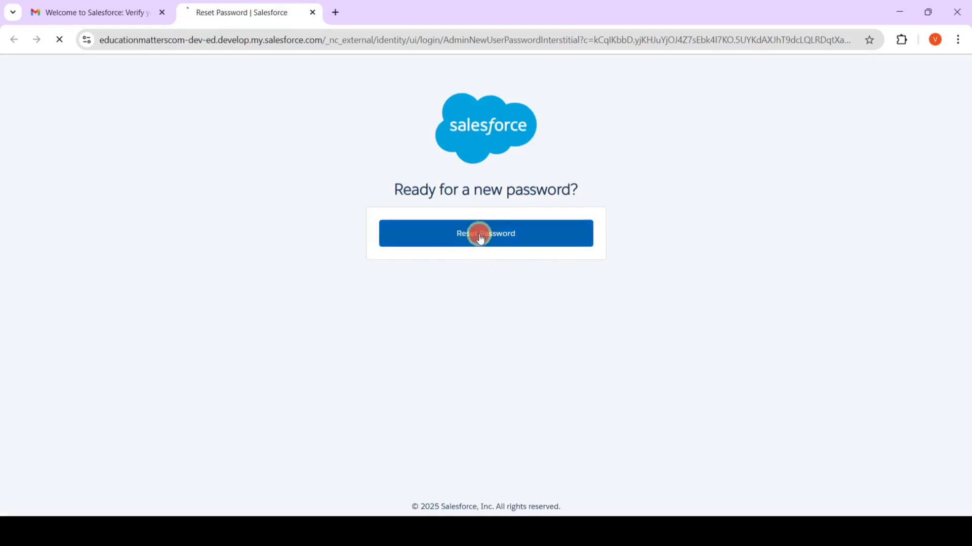
left_click(683, 380)
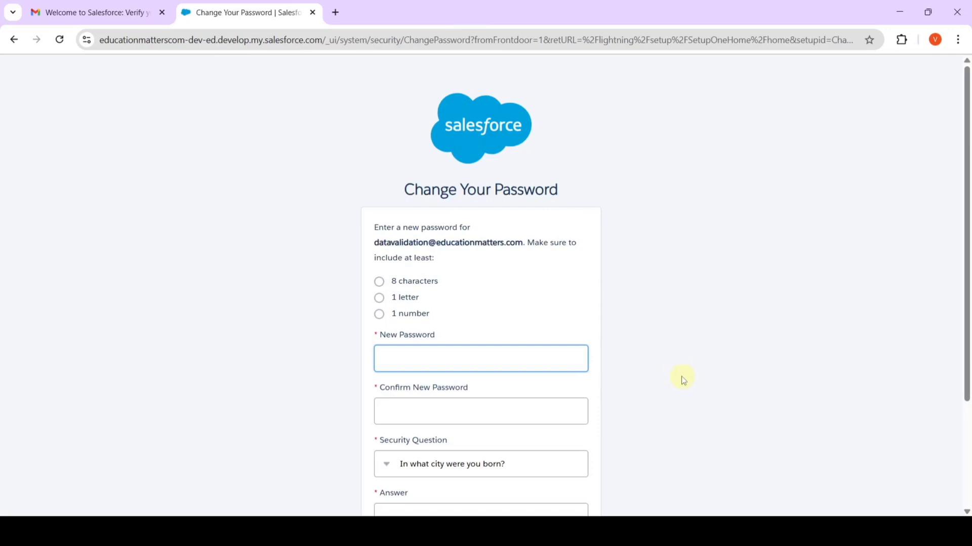
scroll(663, 341, "down", 1)
scroll(661, 336, "down", 3)
- Enter and confirm a new password, answer the security question, and submit the change
left_click(423, 232)
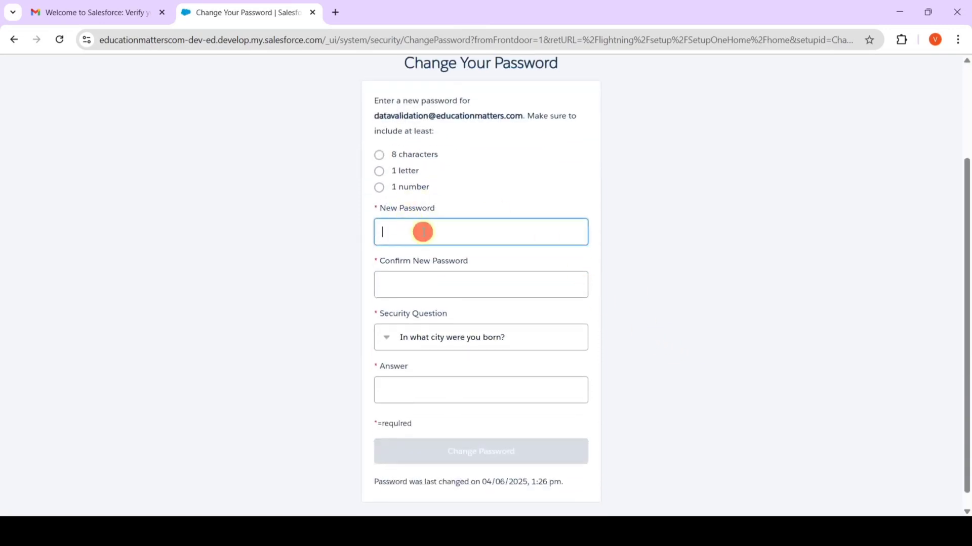
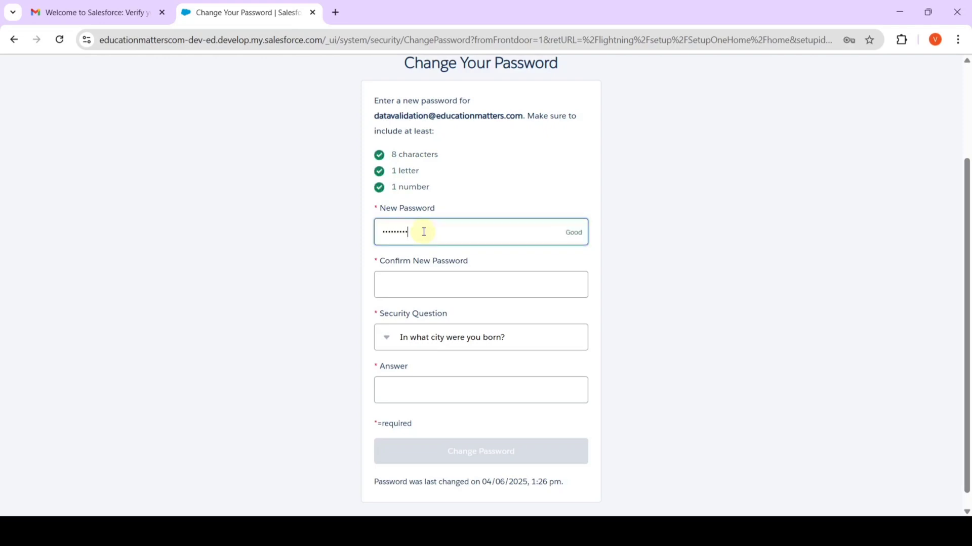
left_click(430, 281)
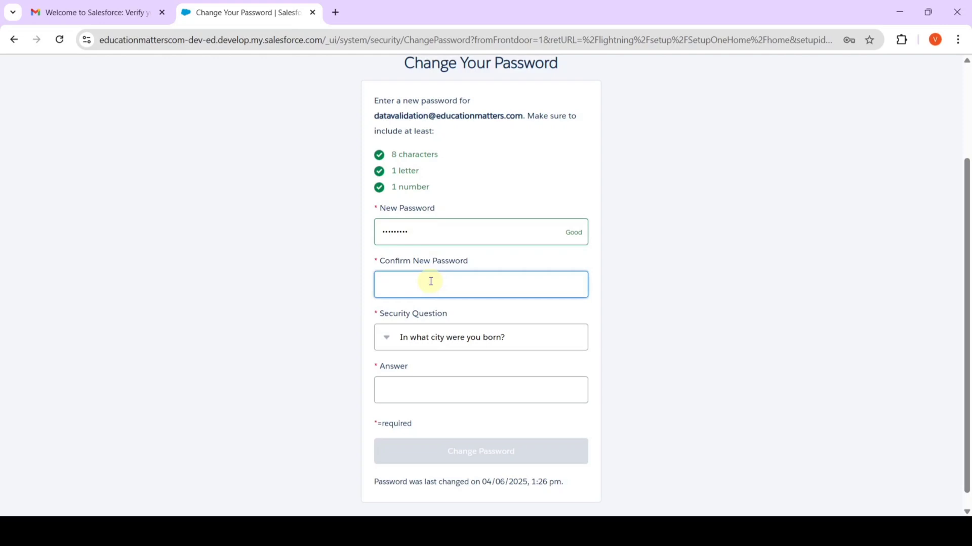
left_click(415, 392)
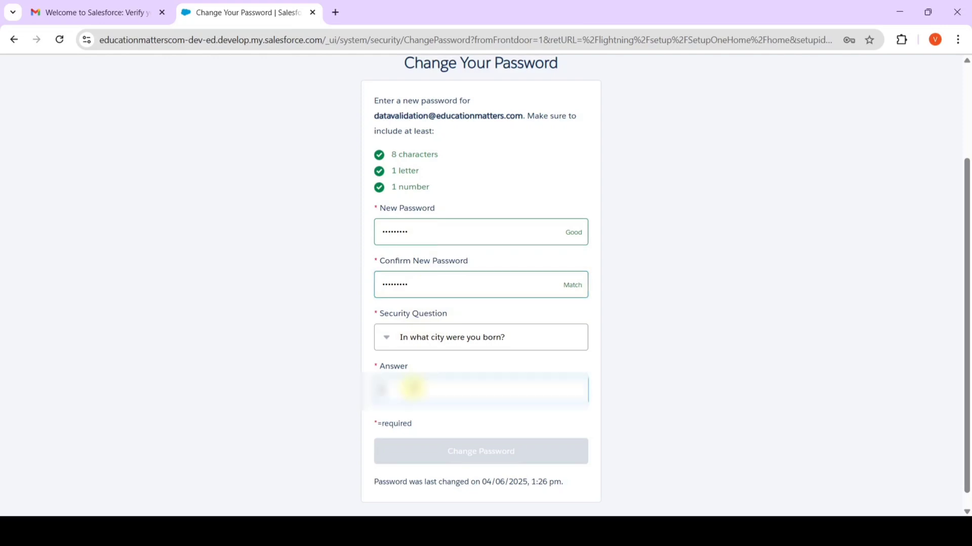
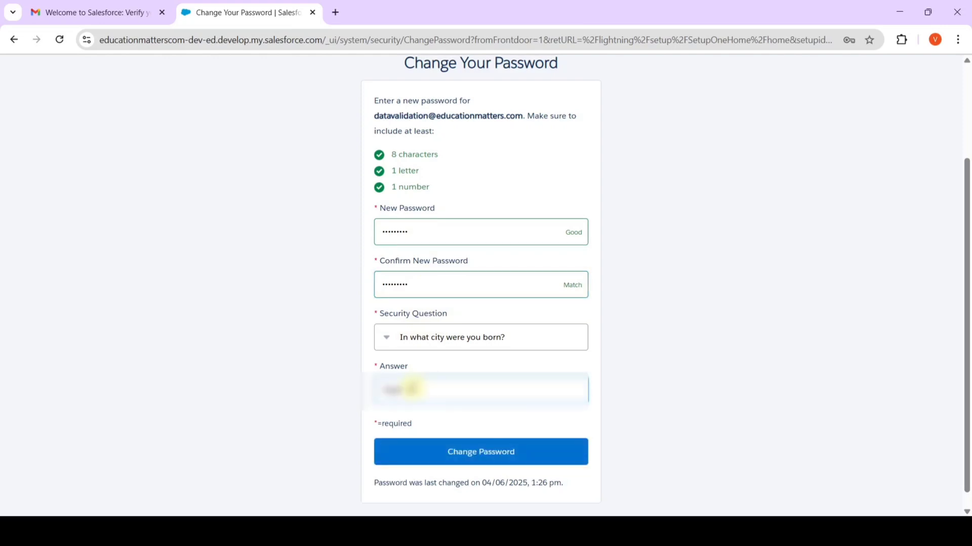
left_click(483, 456)
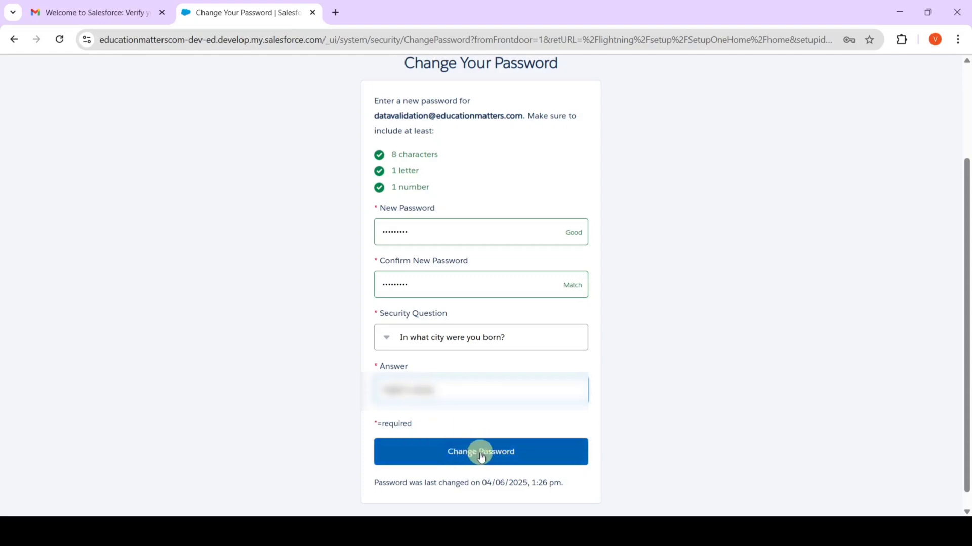
left_click(482, 453)
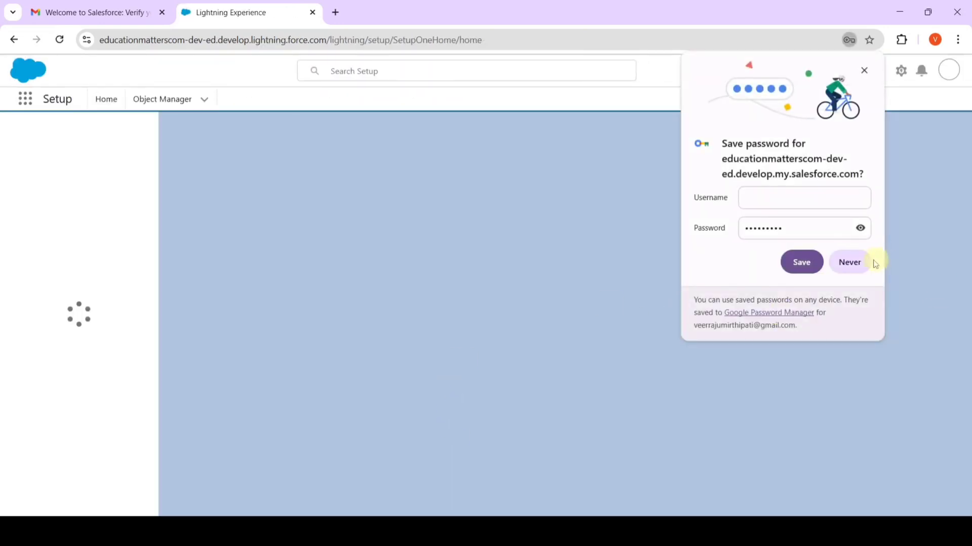
left_click(852, 262)
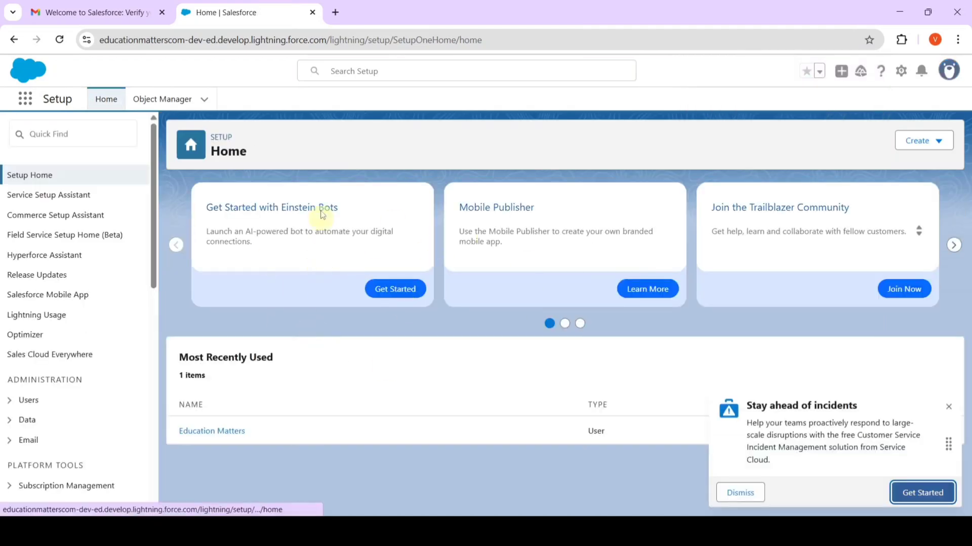
- Close the Salesforce tab and copy the org username from the welcome e-mail
left_click(312, 12)
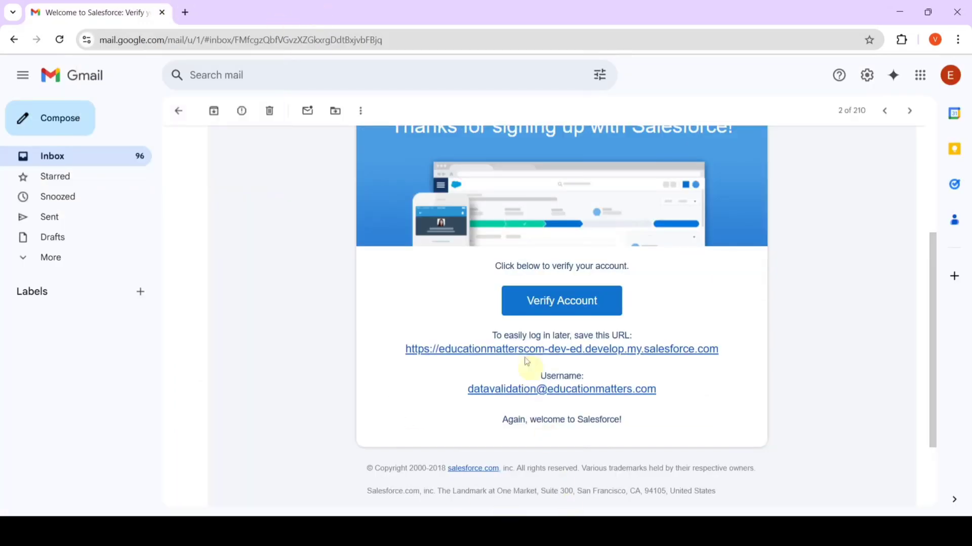
left_click_drag(467, 391, 658, 387)
key("ctrl+c")
right_click(633, 390)
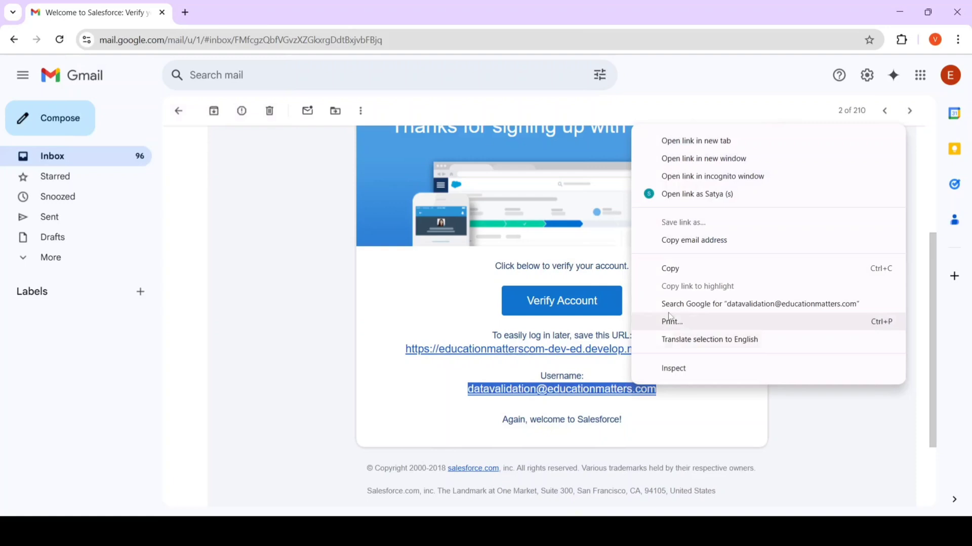
left_click(674, 276)
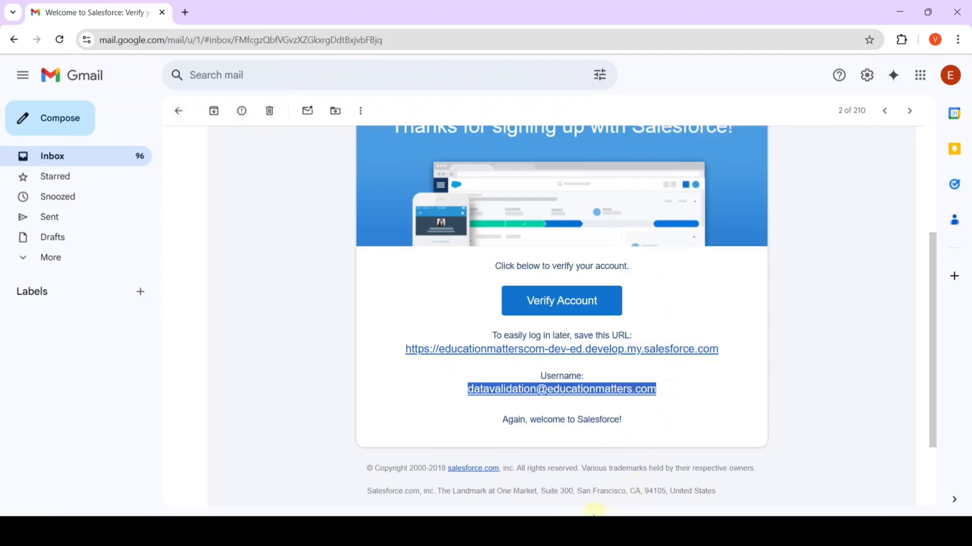
- Return to the superbadge page and choose to connect a different hands-on org
left_click(607, 506)
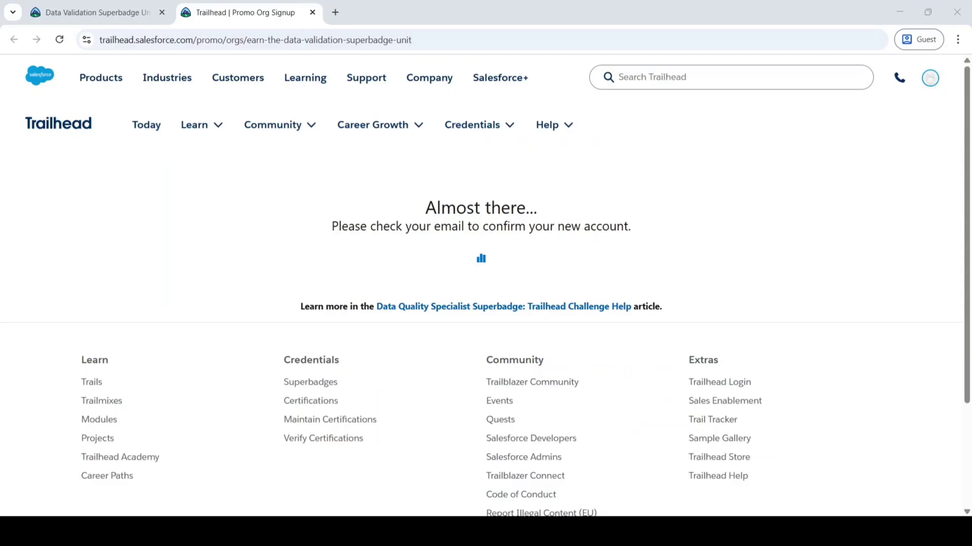
left_click(102, 12)
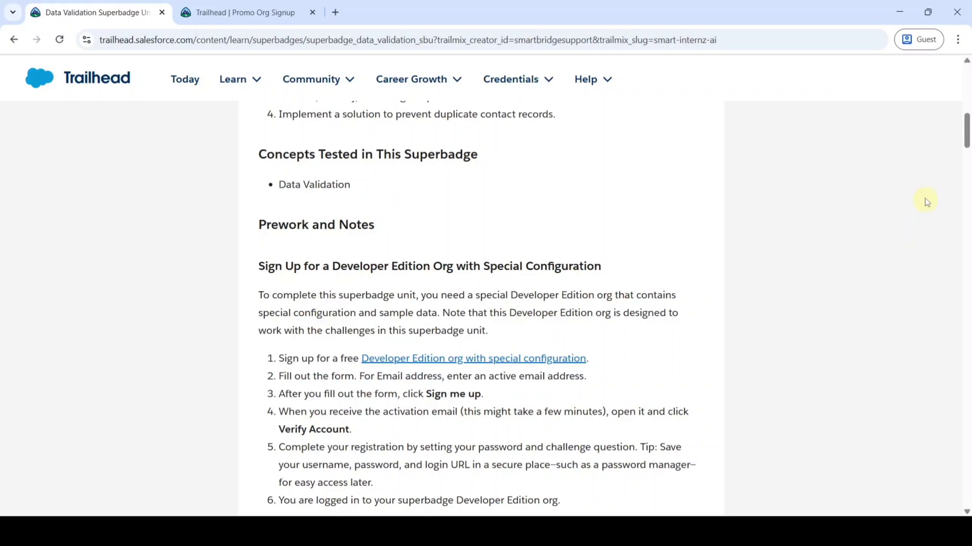
left_click_drag(967, 129, 966, 430)
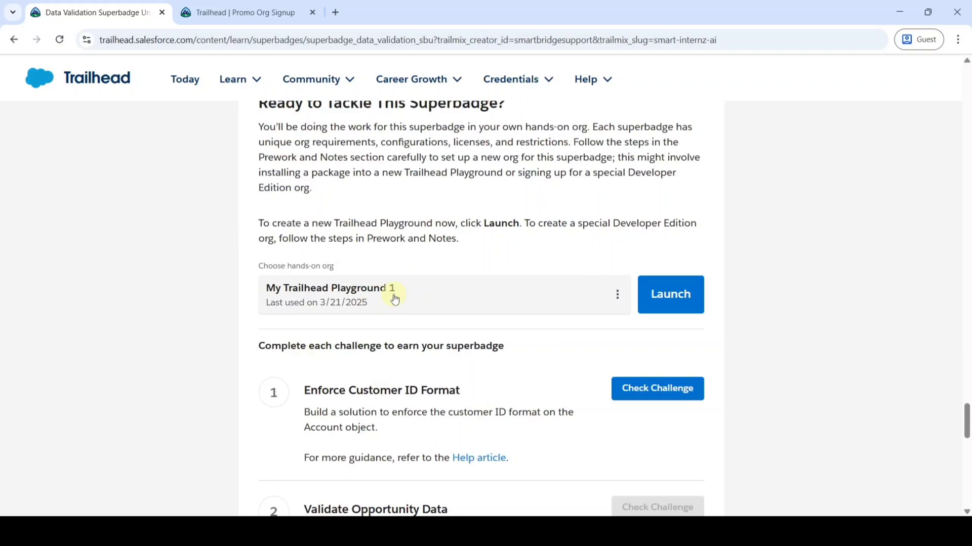
left_click(618, 298)
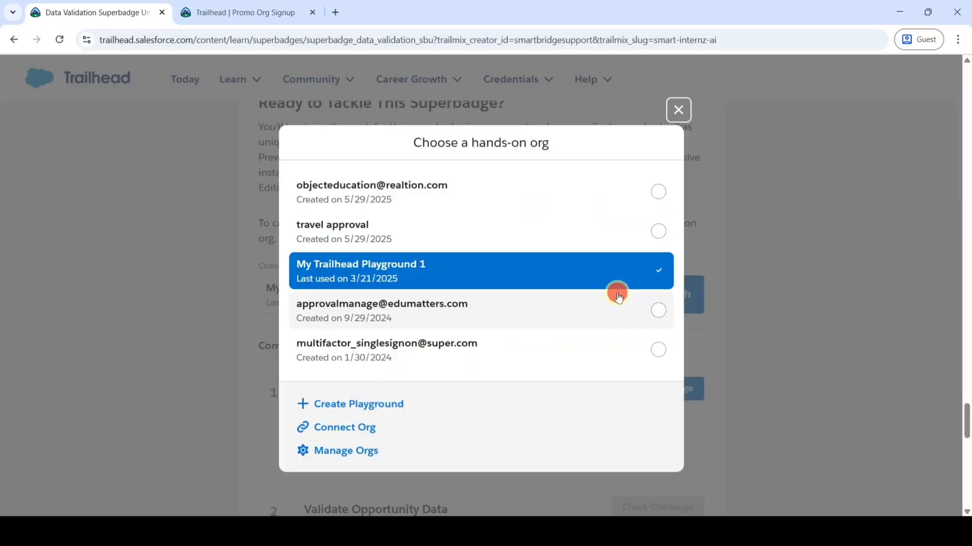
left_click(347, 430)
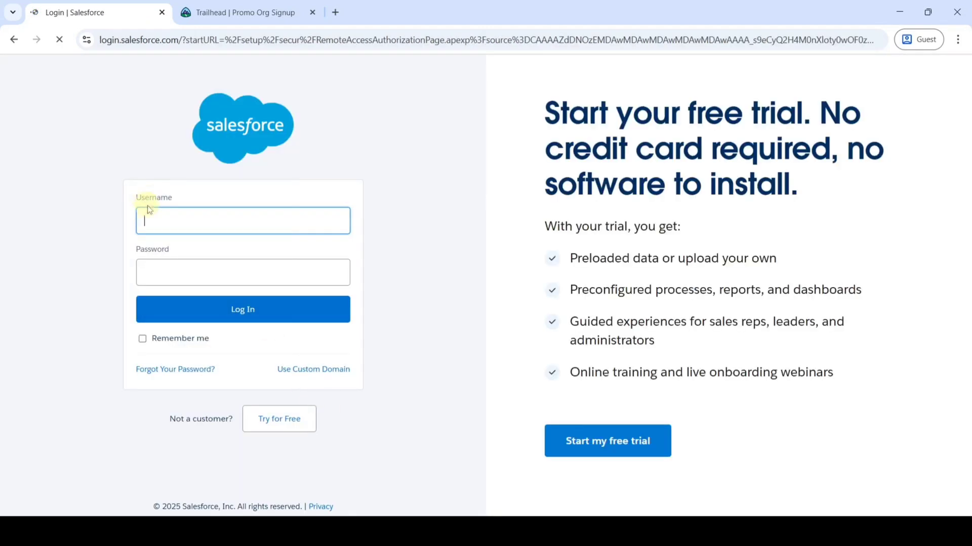
- Log in to the new Developer Edition org with the copied username and password
right_click(162, 221)
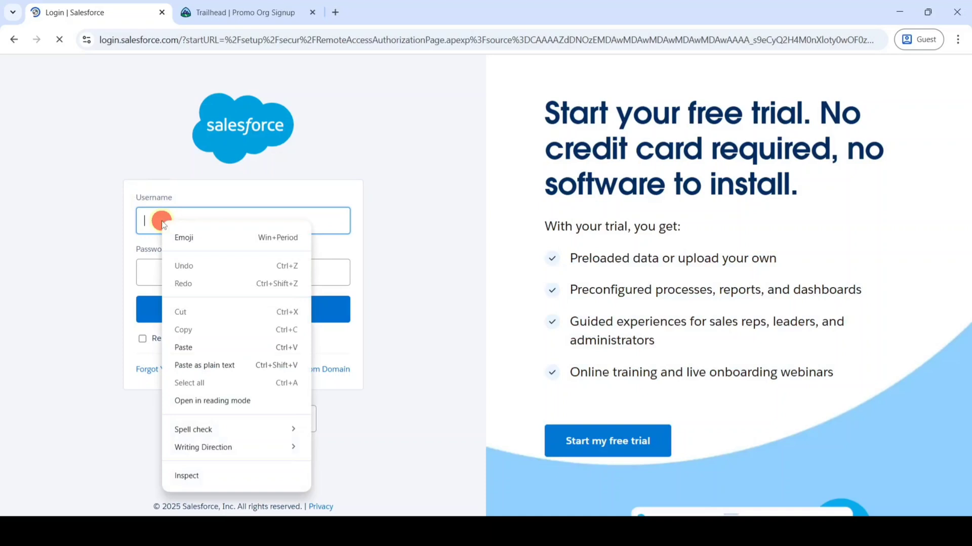
left_click(183, 348)
left_click(194, 282)
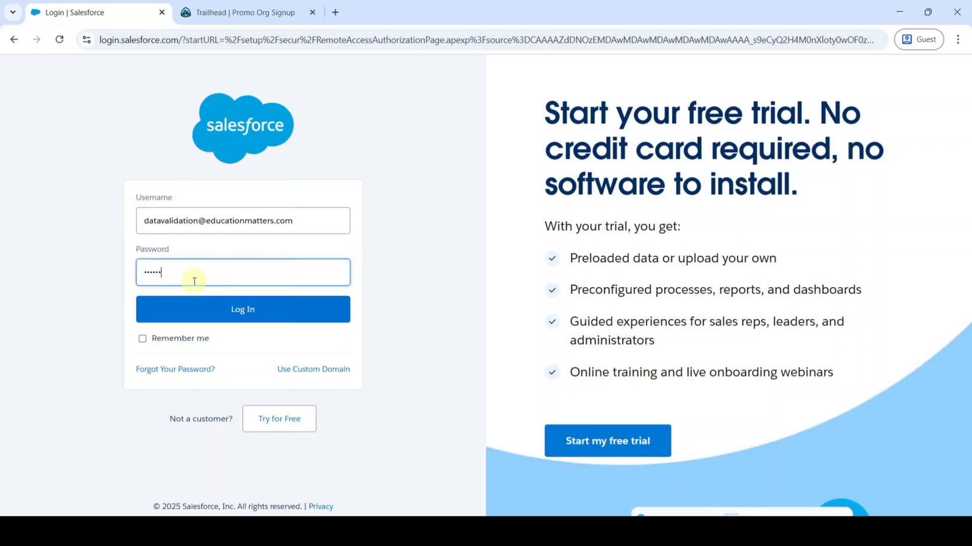
left_click(245, 311)
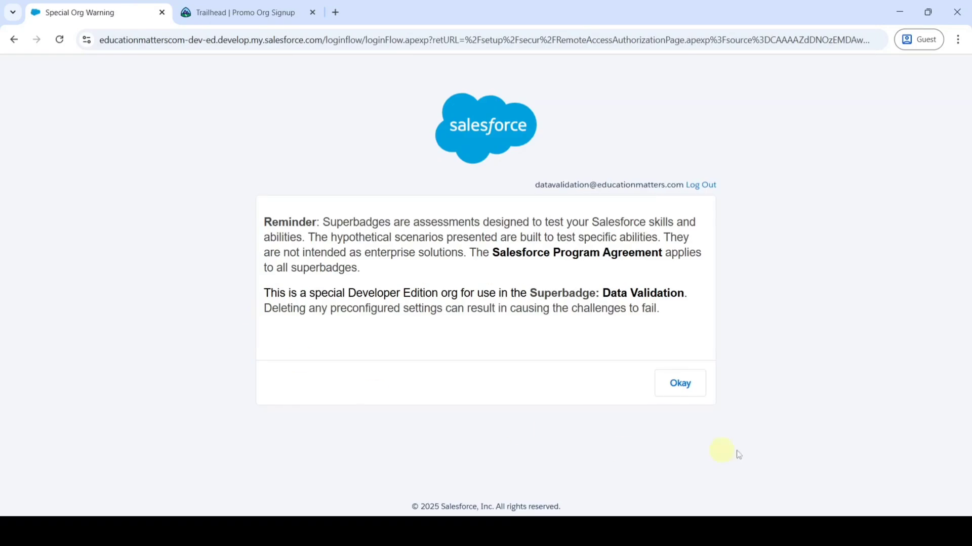
- Allow Trailhead access to the org and save it for hands-on challenges
left_click(678, 383)
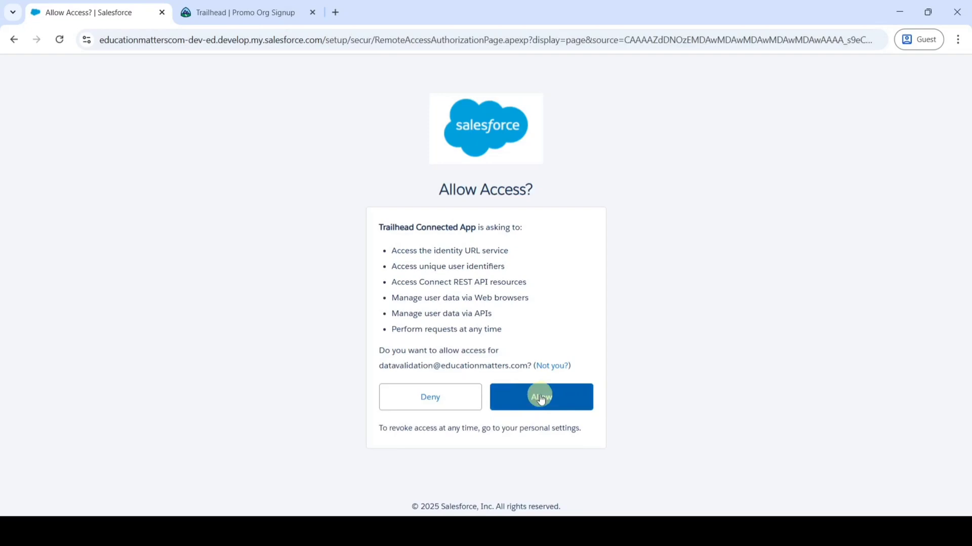
left_click(541, 399)
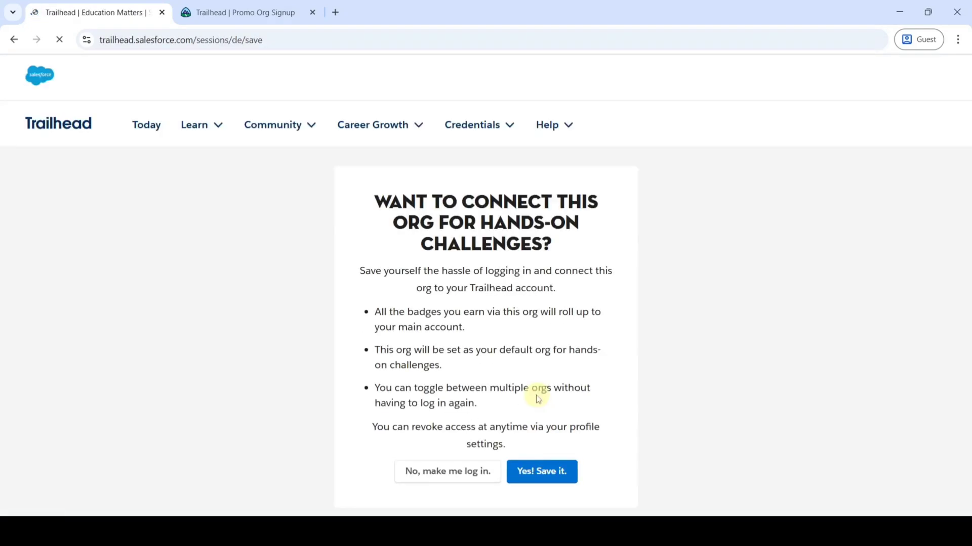
left_click(543, 470)
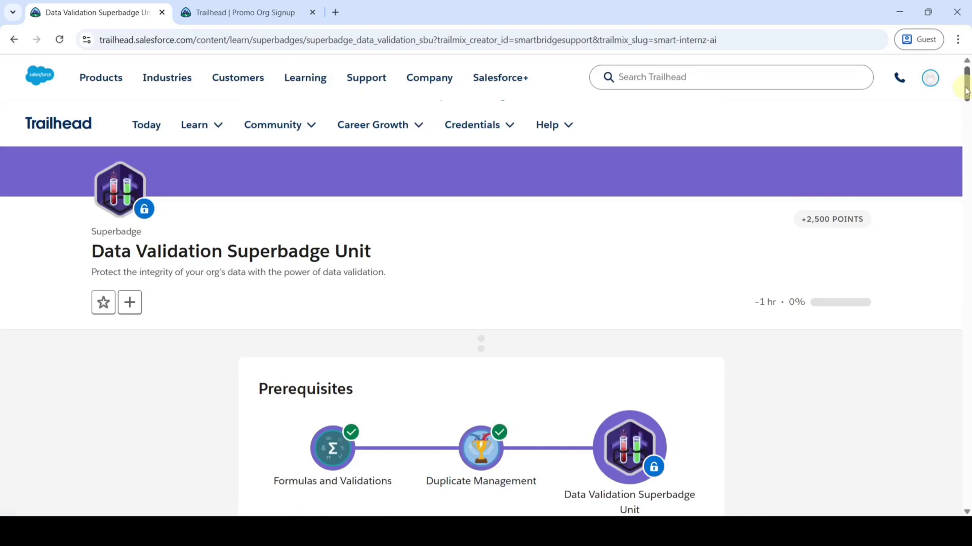
- Launch the connected hands-on org in its own tab, then return to the superbadge page
left_click_drag(965, 86, 943, 436)
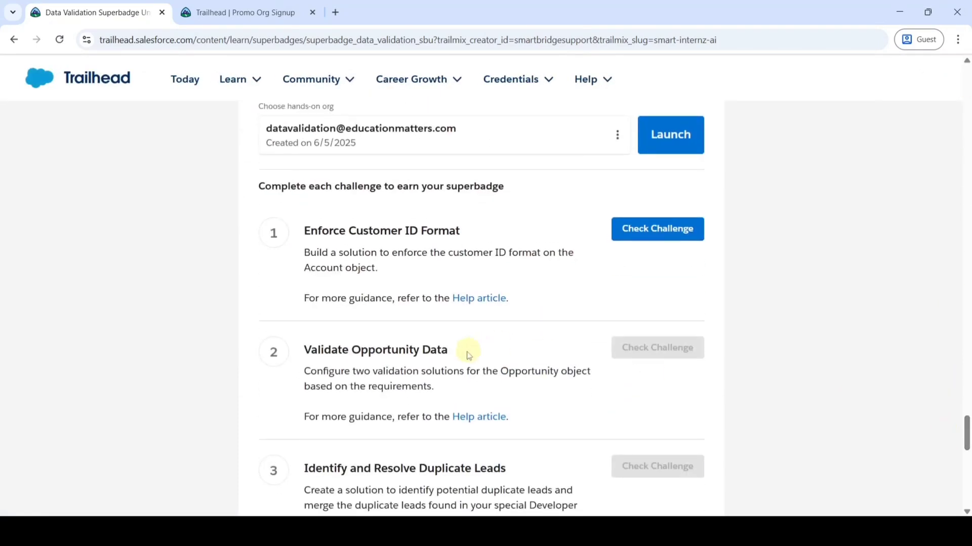
scroll(466, 351, "up", 2)
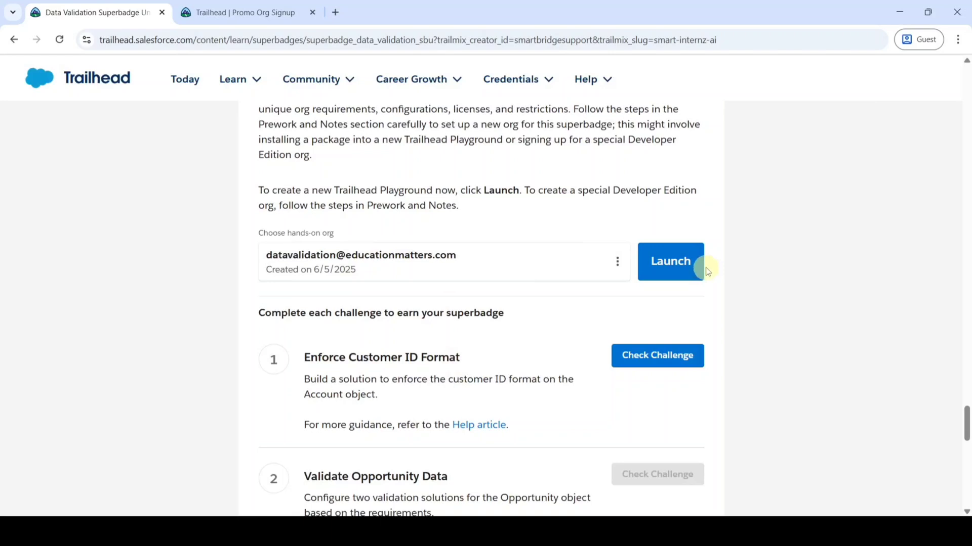
left_click(667, 253)
left_click(665, 260)
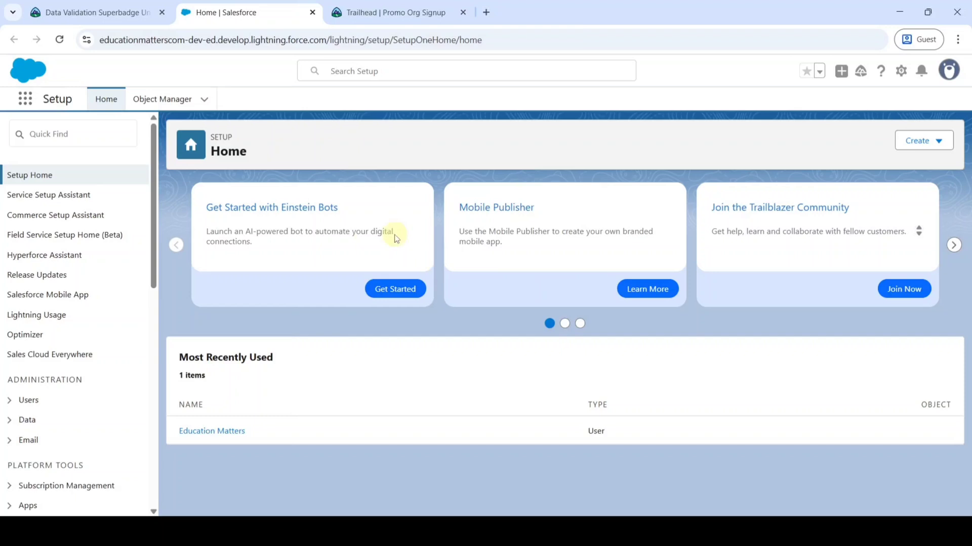
left_click(76, 12)
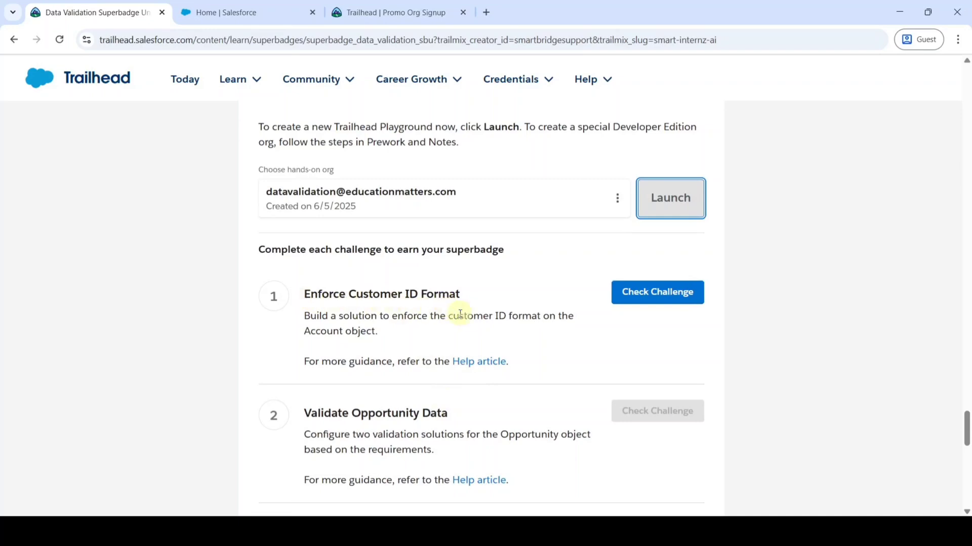
- Highlight the Customer_ID__c rules: 2-character country code, exactly 11 characters, no spaces
scroll(447, 313, "up", 15)
scroll(463, 314, "up", 15)
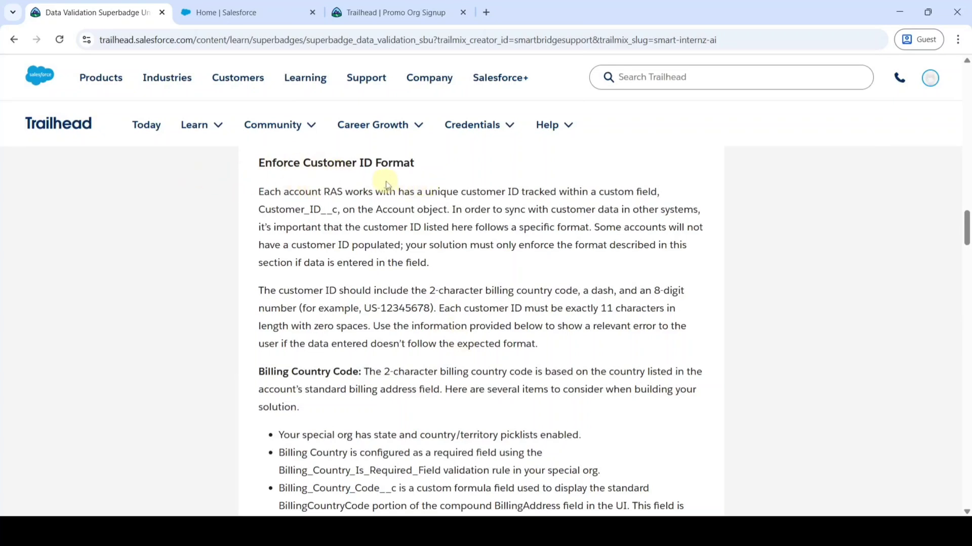
scroll(448, 244, "down", 1)
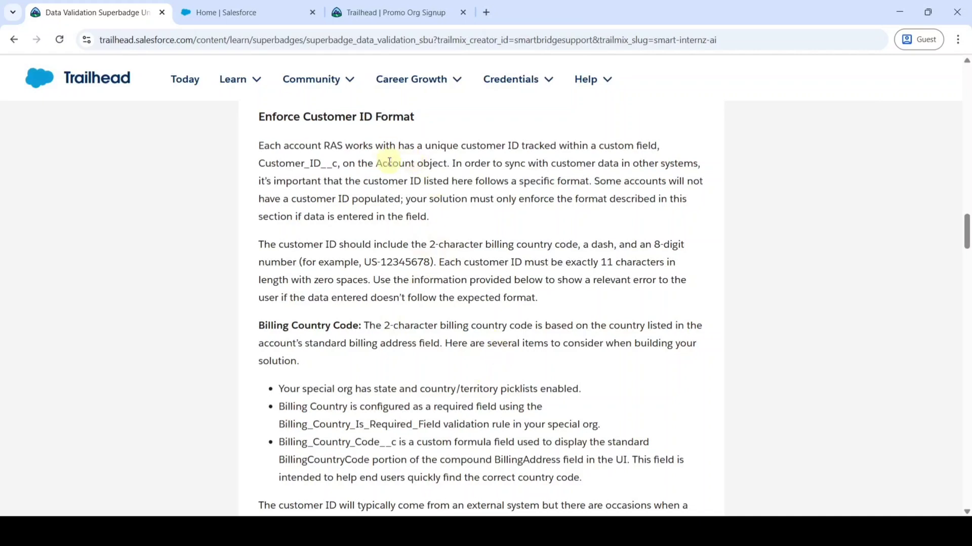
left_click_drag(254, 167, 337, 163)
scroll(337, 184, "down", 1)
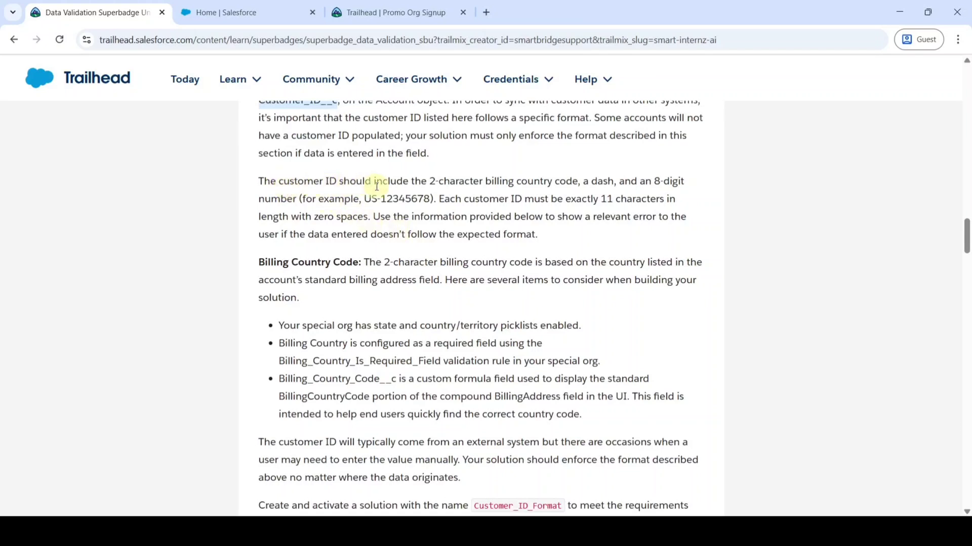
left_click_drag(428, 181, 573, 181)
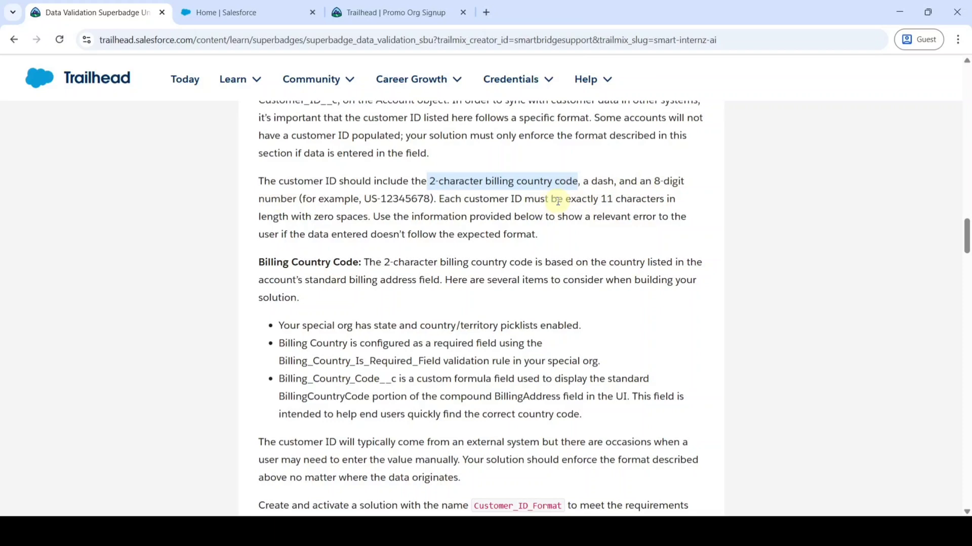
left_click_drag(558, 201, 675, 204)
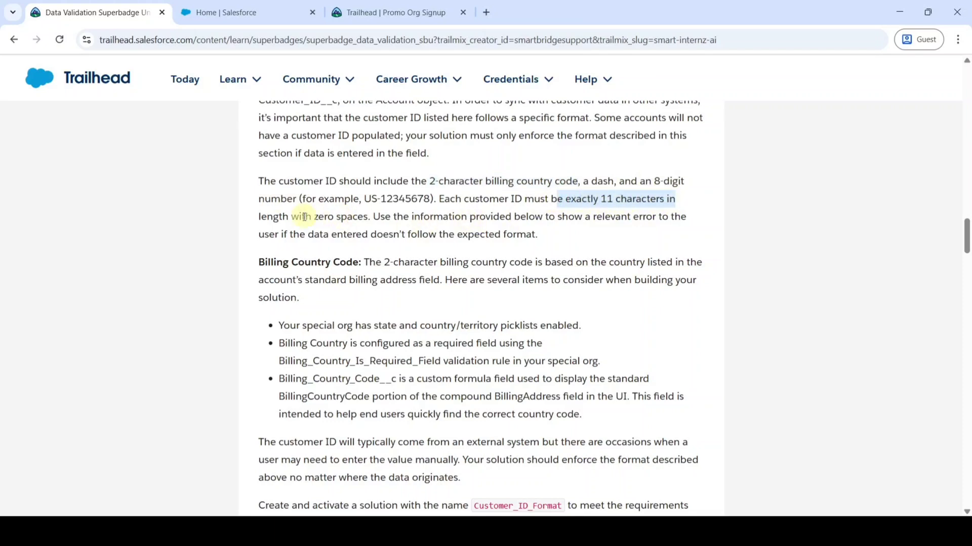
left_click_drag(302, 217, 363, 221)
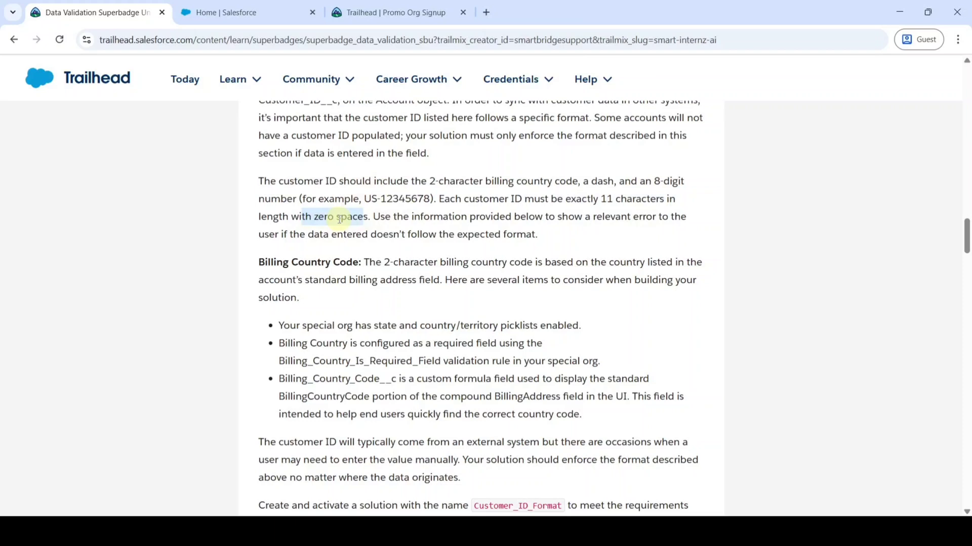
- Go to Object Manager > Account > Validation Rules, showing only Billing_Country_Is_Required_Field
left_click(225, 6)
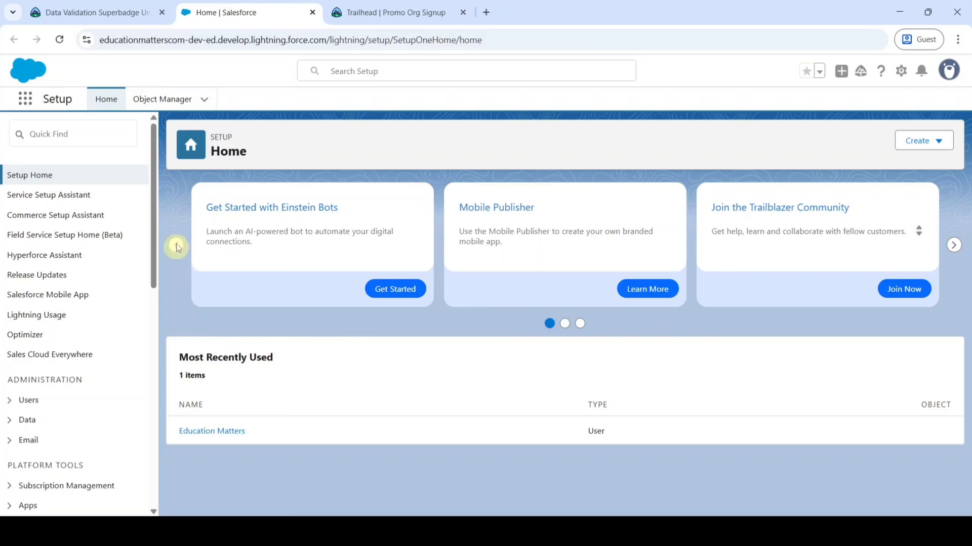
left_click(171, 106)
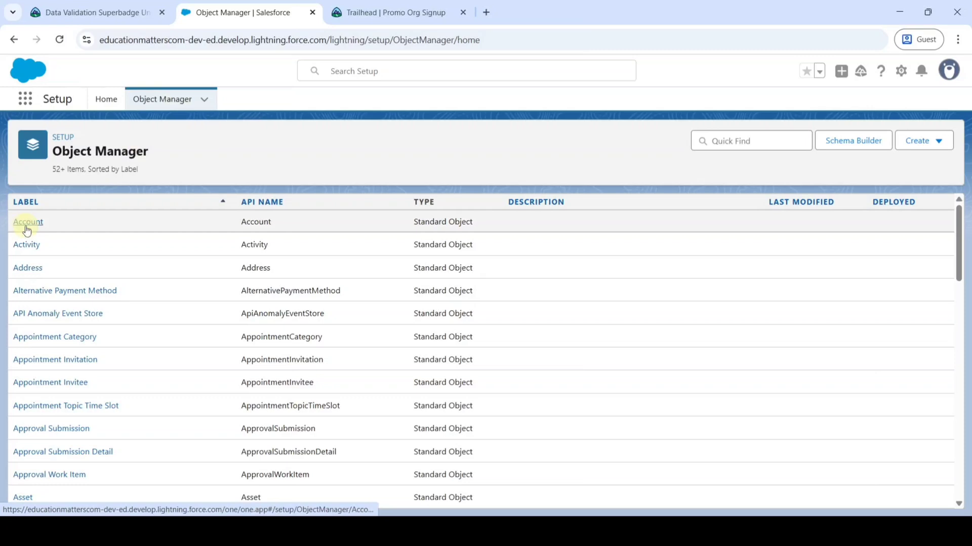
left_click(27, 225)
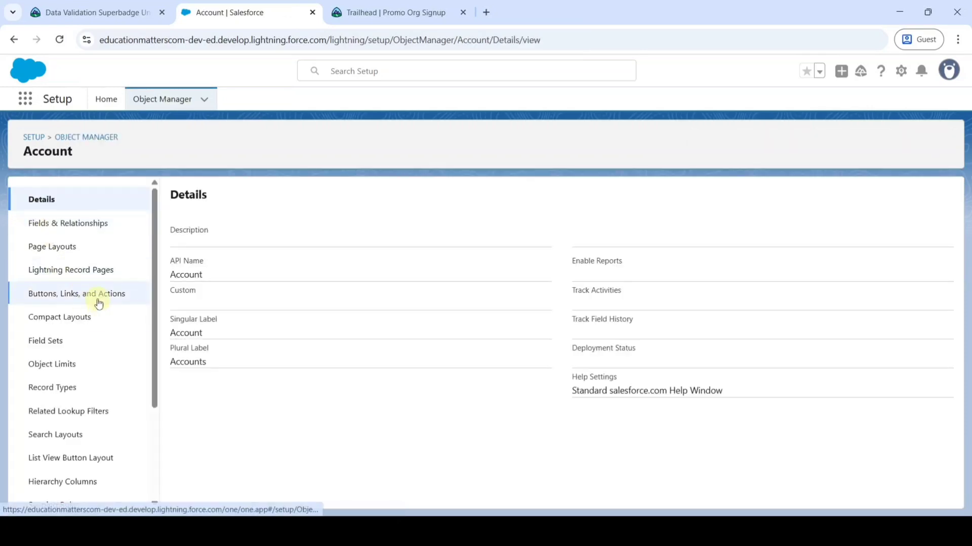
scroll(99, 303, "down", 3)
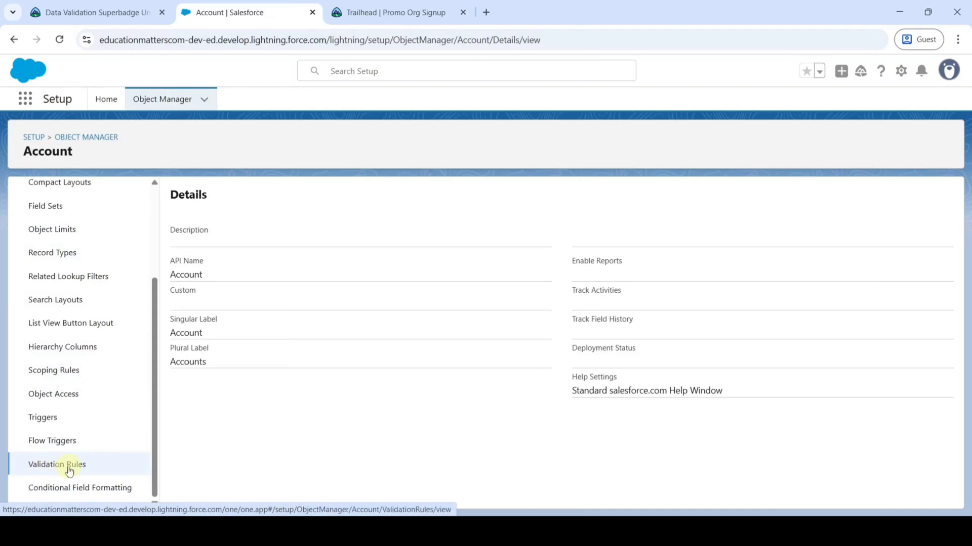
left_click(70, 466)
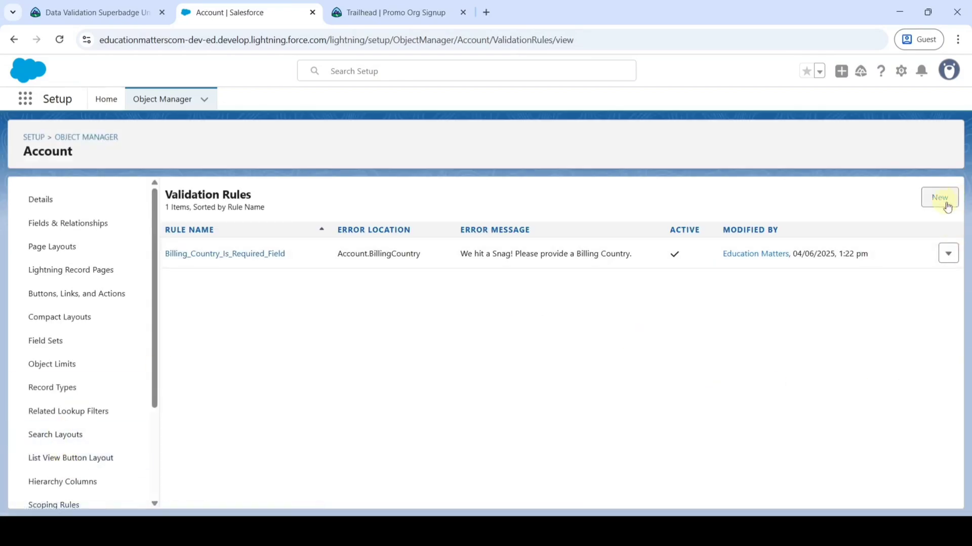
- Start a new Account validation rule and copy 'Customer_ID_Format' from the challenge for its Rule Name
left_click(940, 199)
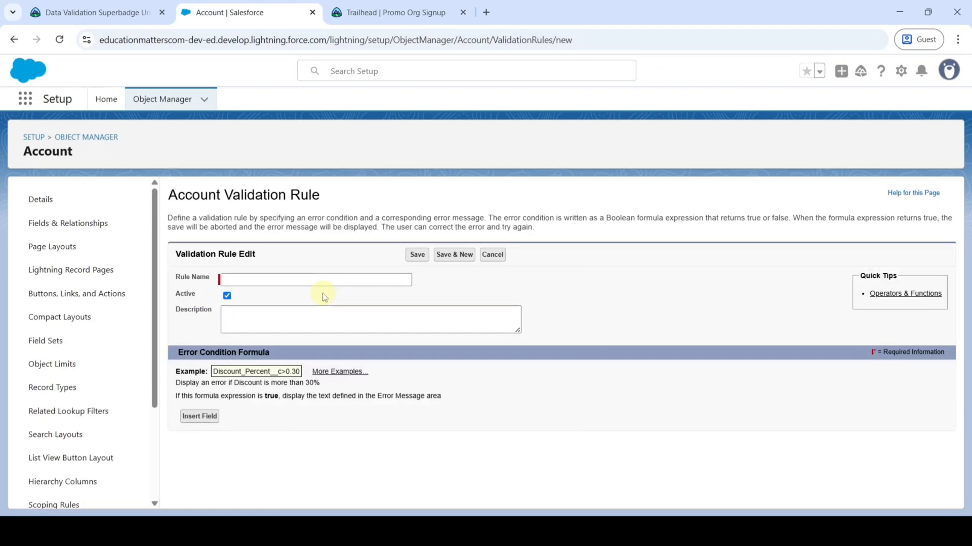
left_click(108, 16)
scroll(404, 323, "down", 3)
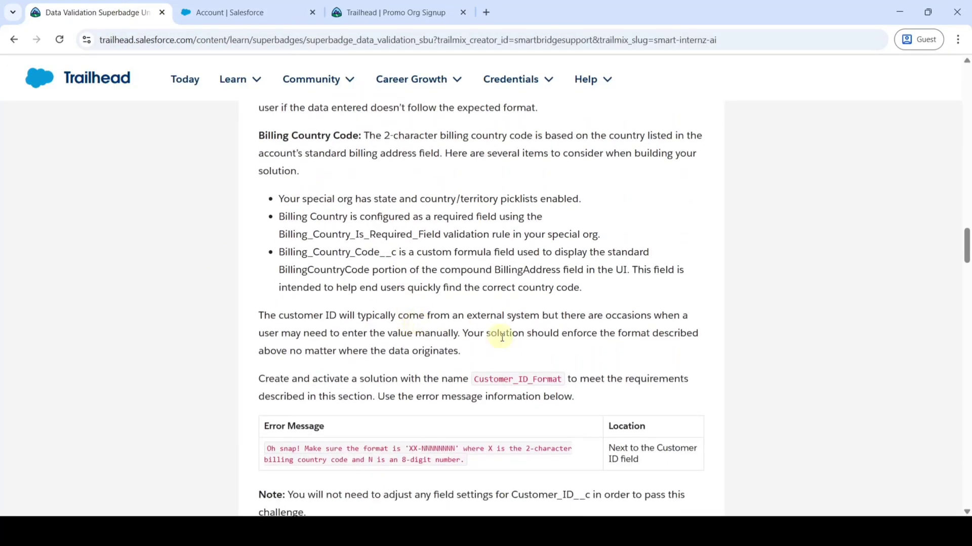
left_click_drag(473, 378, 554, 380)
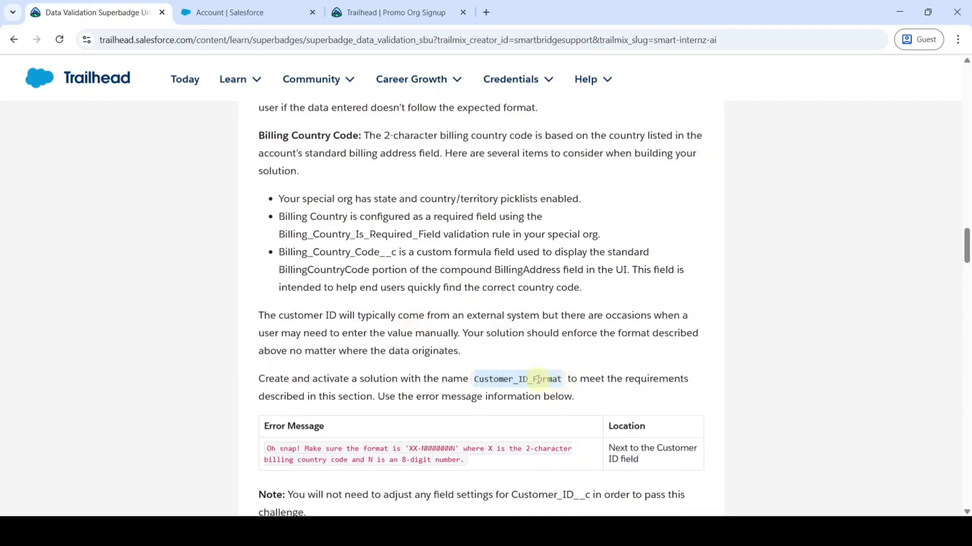
right_click(538, 380)
left_click(581, 245)
left_click(237, 12)
left_click(273, 280)
right_click(273, 279)
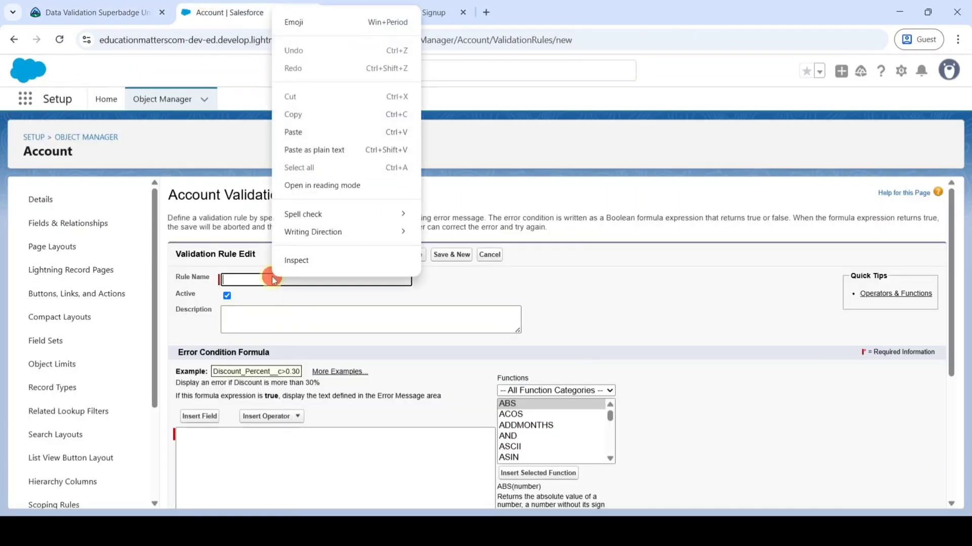
- Paste Customer_ID_Format as the new rule's name
left_click(300, 131)
scroll(328, 304, "down", 1)
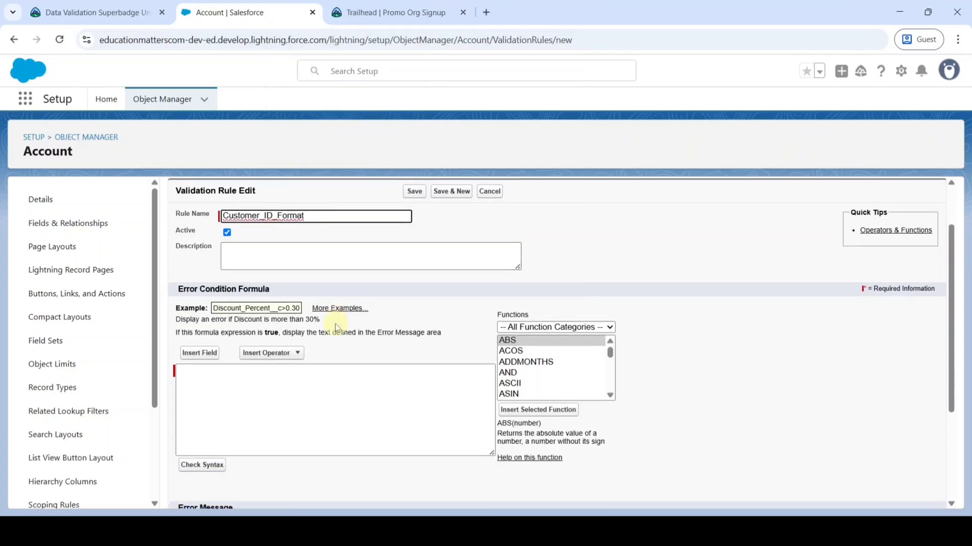
left_click(273, 253)
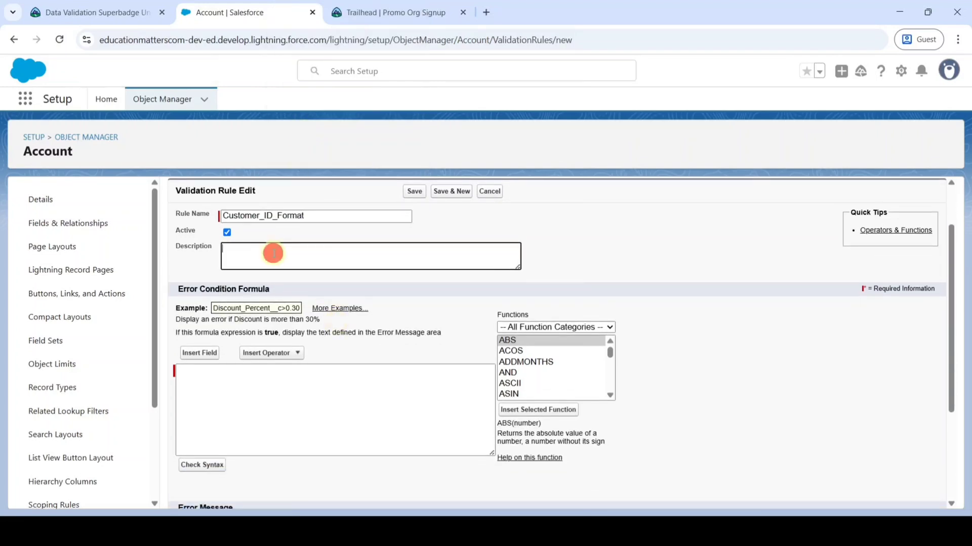
- Paste the challenge's 11-character country-code-dash-8-digit customer ID sentence into the Description
left_click(121, 10)
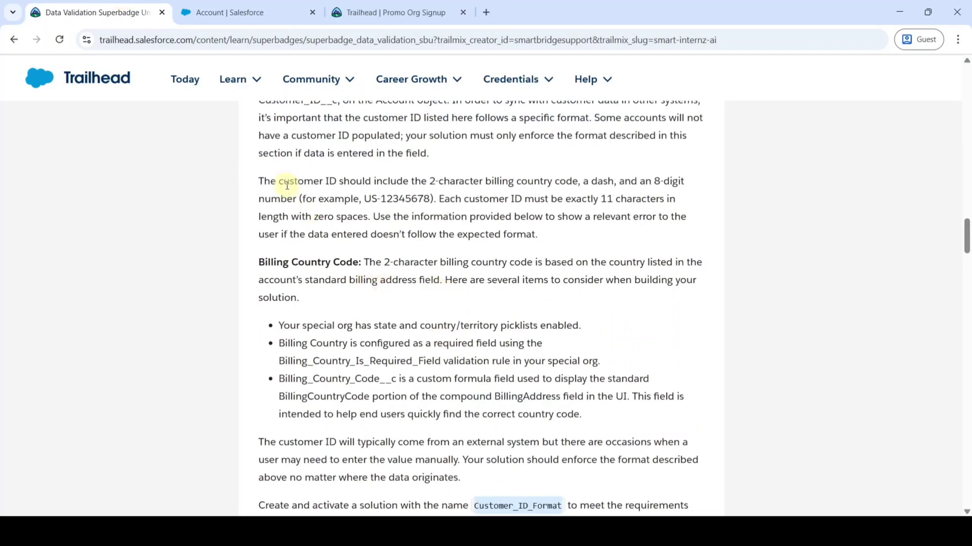
left_click_drag(255, 181, 364, 215)
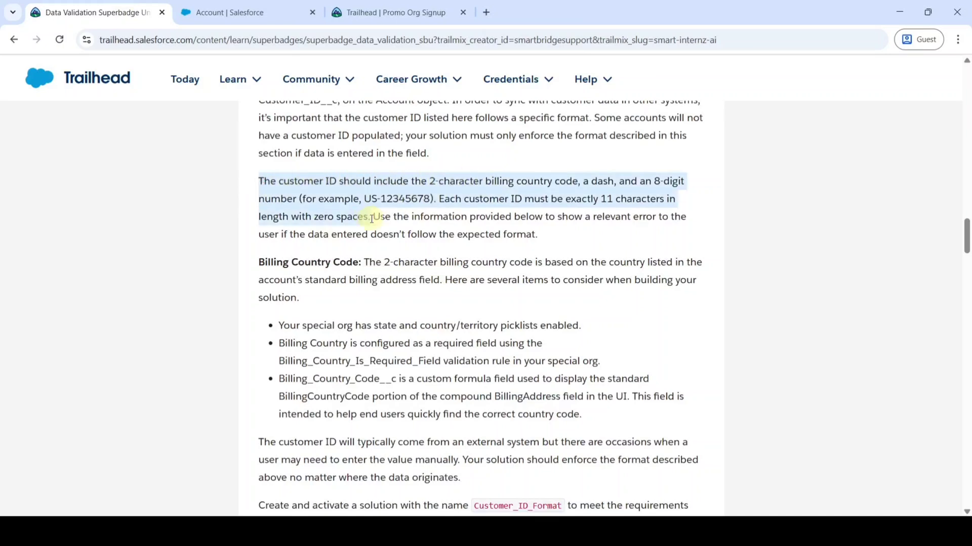
right_click(317, 203)
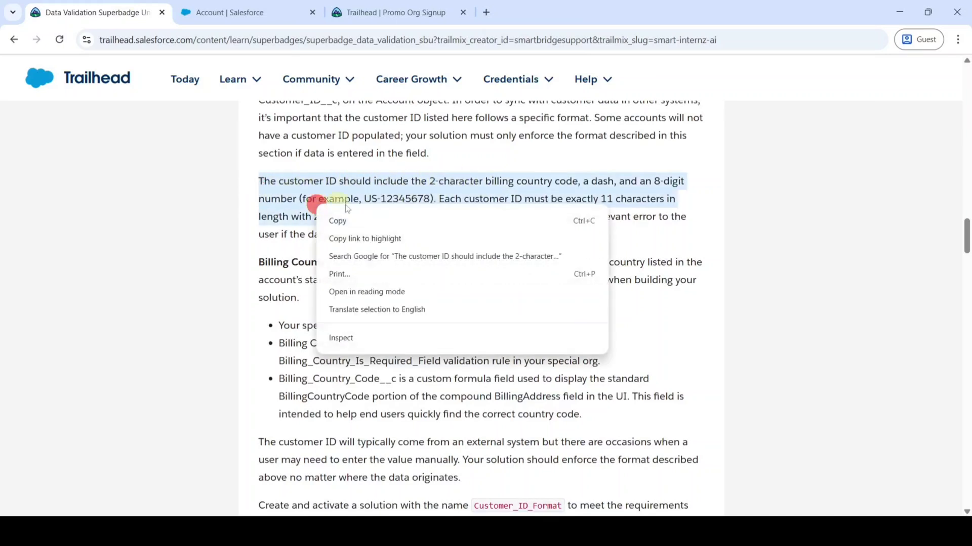
left_click(364, 222)
left_click(228, 12)
right_click(246, 258)
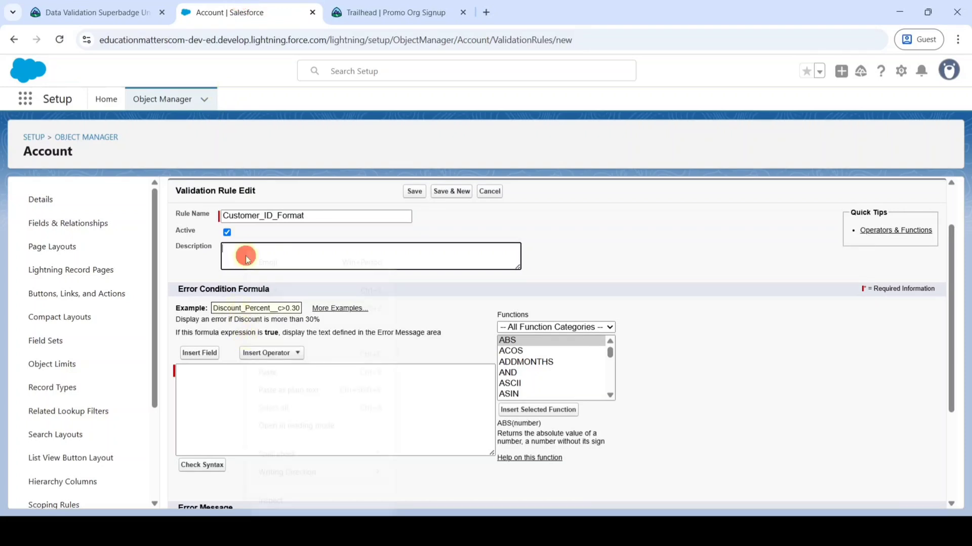
left_click(298, 372)
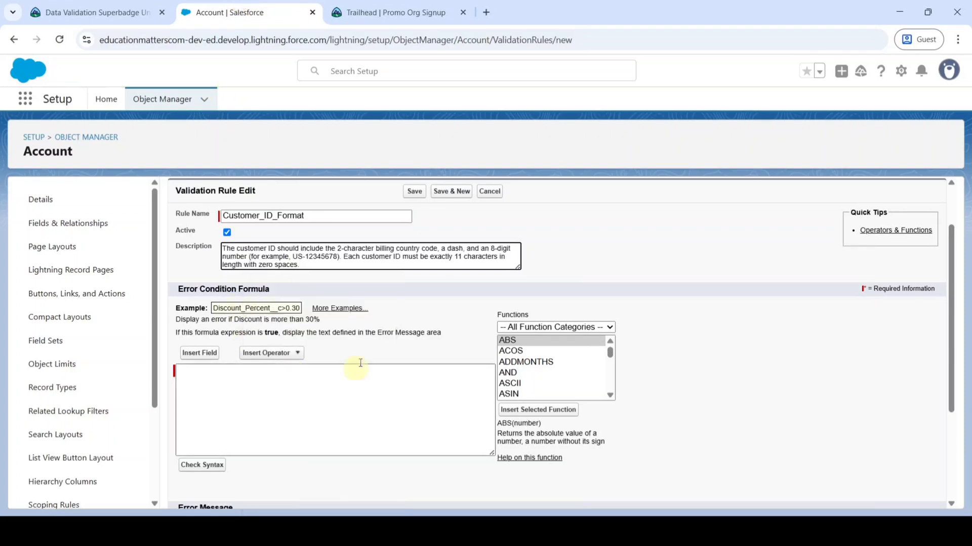
left_click(317, 412)
- Paste the REGEX-based validation formula into the Error Condition Formula
scroll(408, 375, "down", 1)
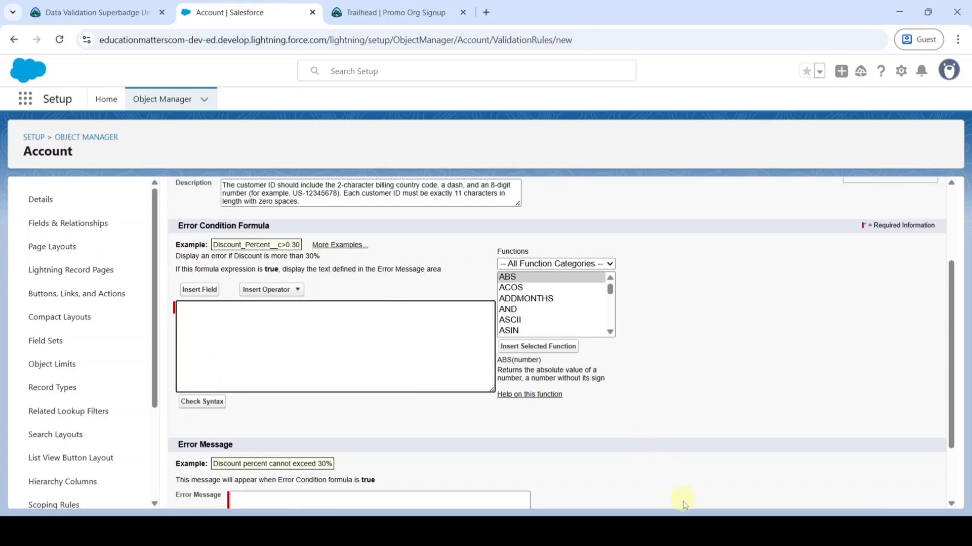
right_click(201, 316)
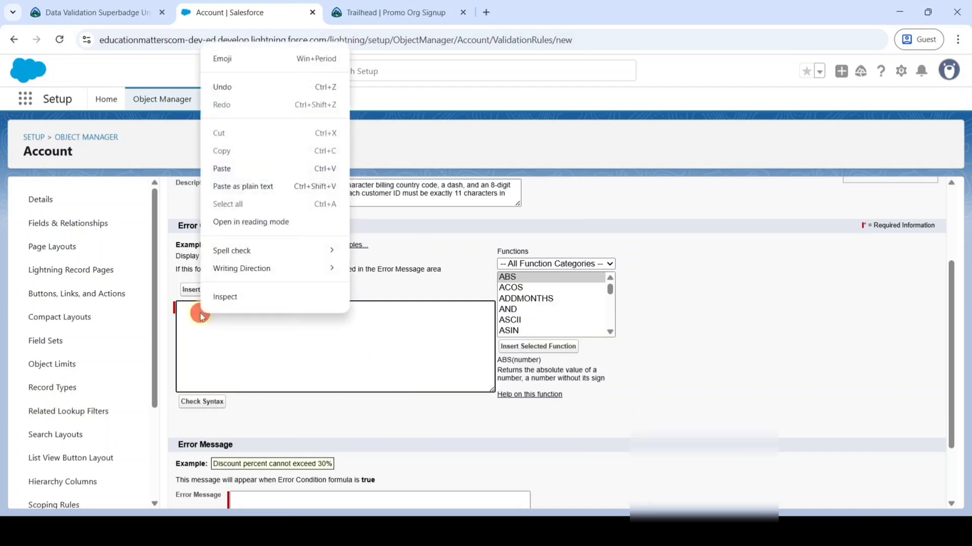
left_click(221, 169)
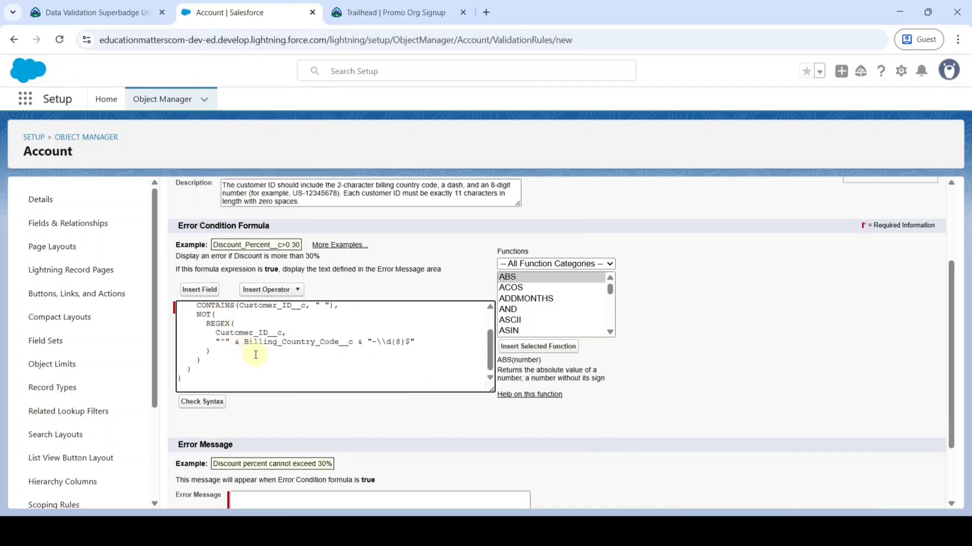
scroll(256, 355, "up", 2)
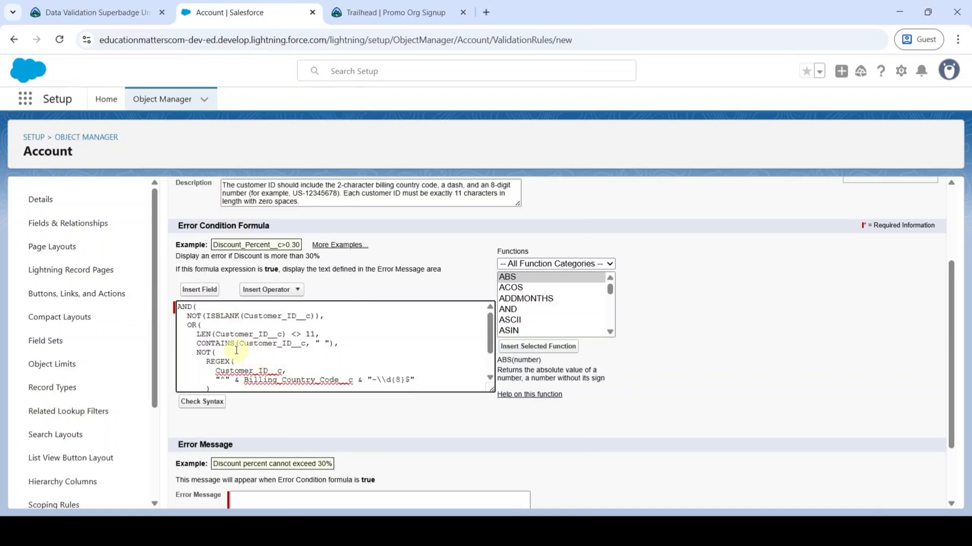
- Review the formula's ISBLANK, LEN, CONTAINS and REGEX checks on Customer_ID__c
left_click_drag(206, 316, 323, 323)
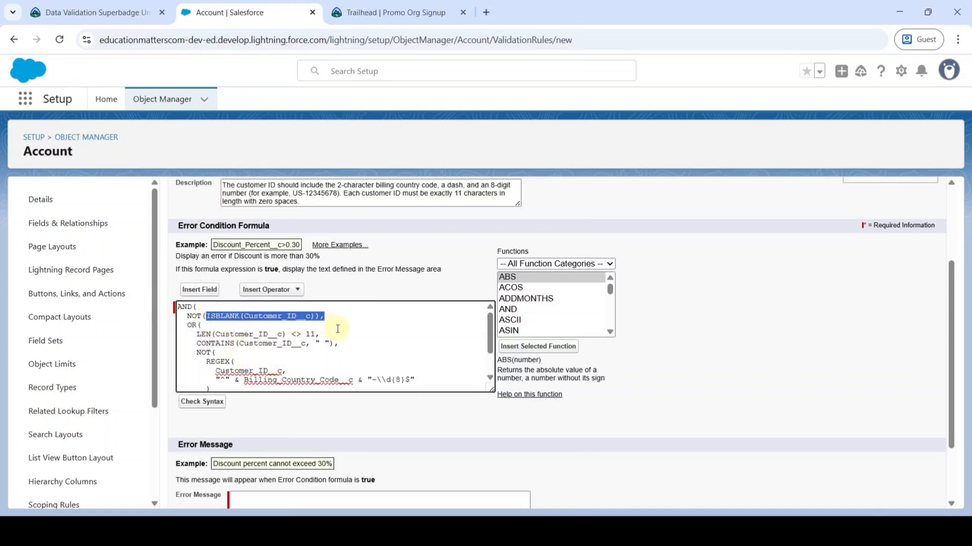
left_click(338, 329)
left_click_drag(195, 334, 321, 335)
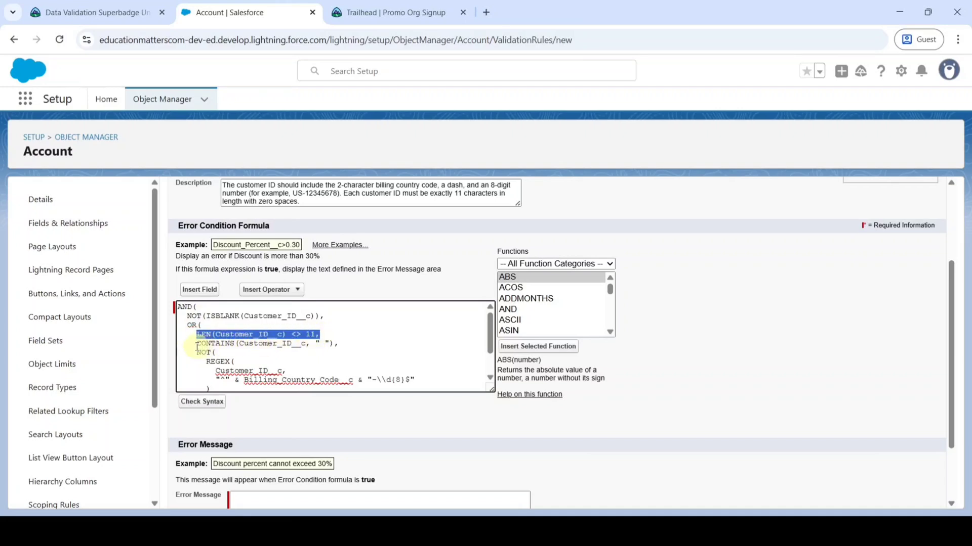
left_click_drag(195, 344, 338, 344)
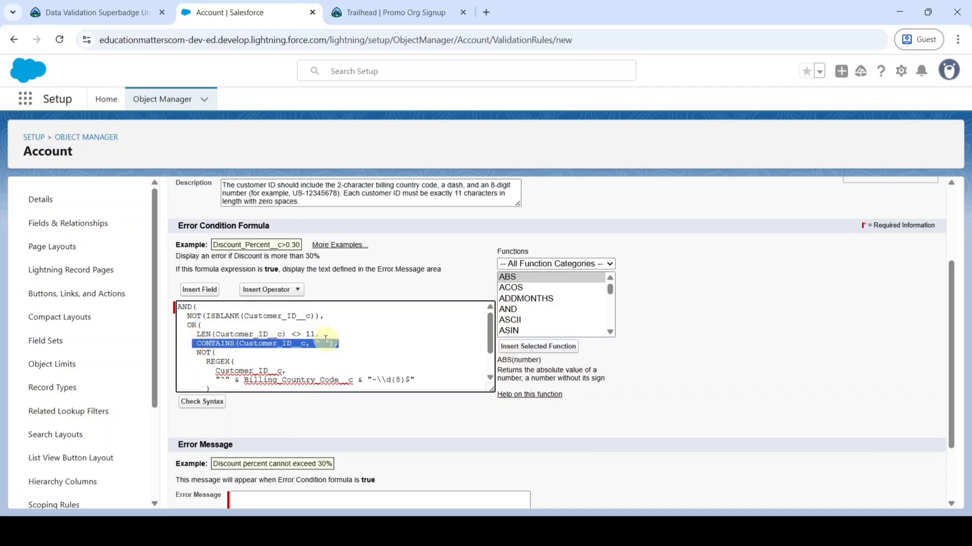
scroll(201, 349, "down", 2)
left_click_drag(204, 323, 296, 350)
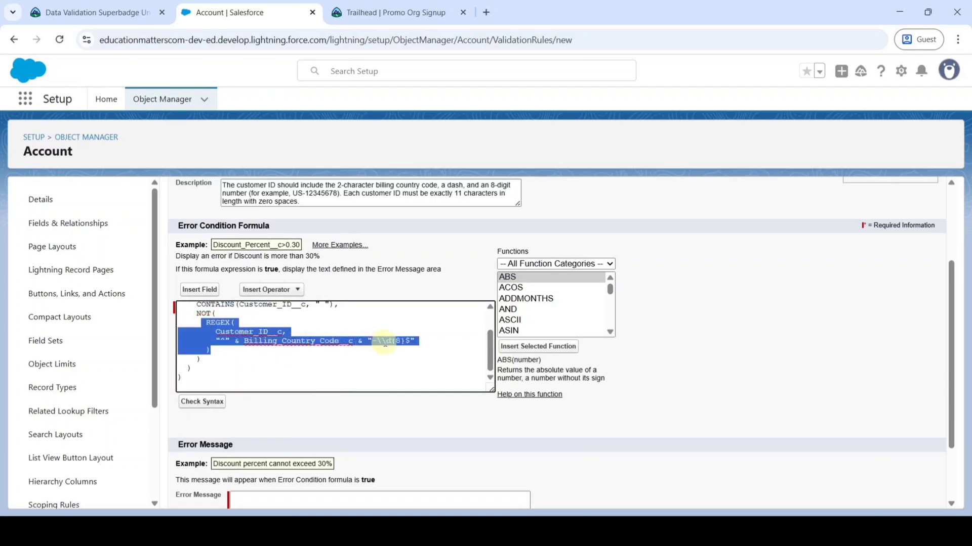
left_click(382, 359)
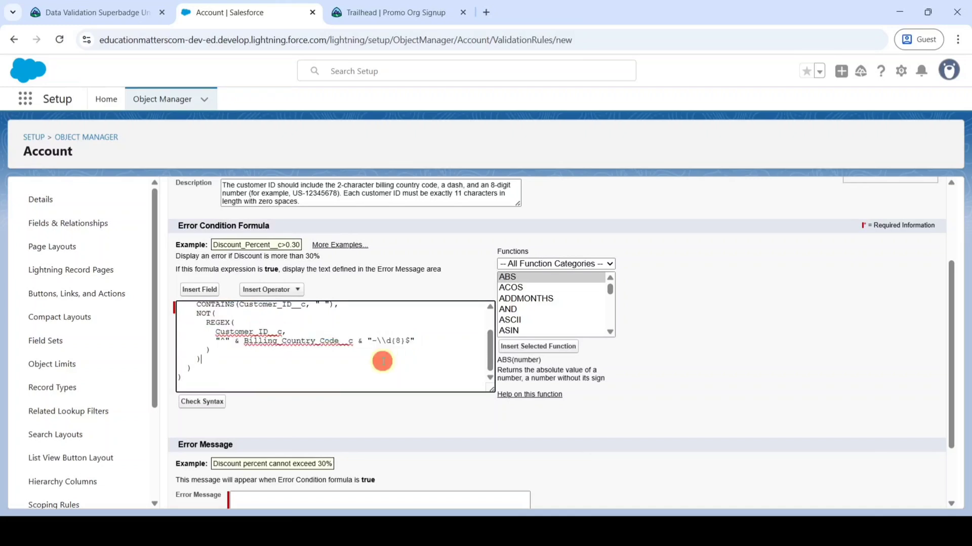
scroll(383, 361, "up", 2)
scroll(382, 360, "down", 2)
scroll(310, 404, "down", 1)
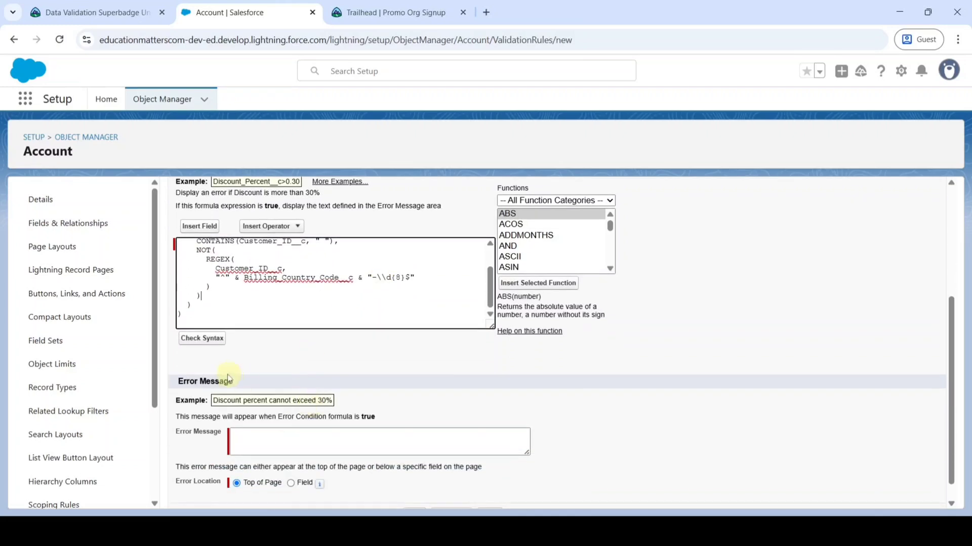
- Run Check Syntax and confirm the formula shows 'No errors found'
left_click(211, 340)
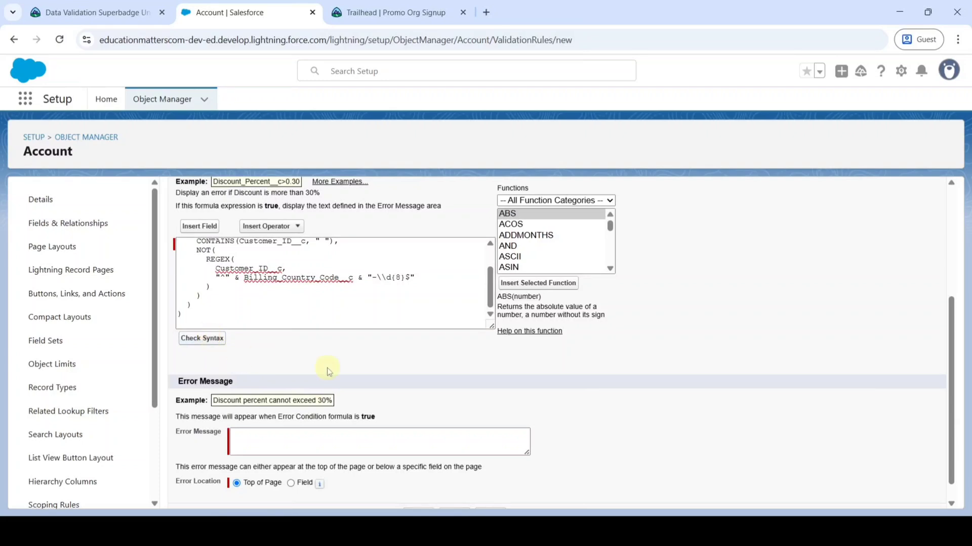
scroll(325, 373, "down", 4)
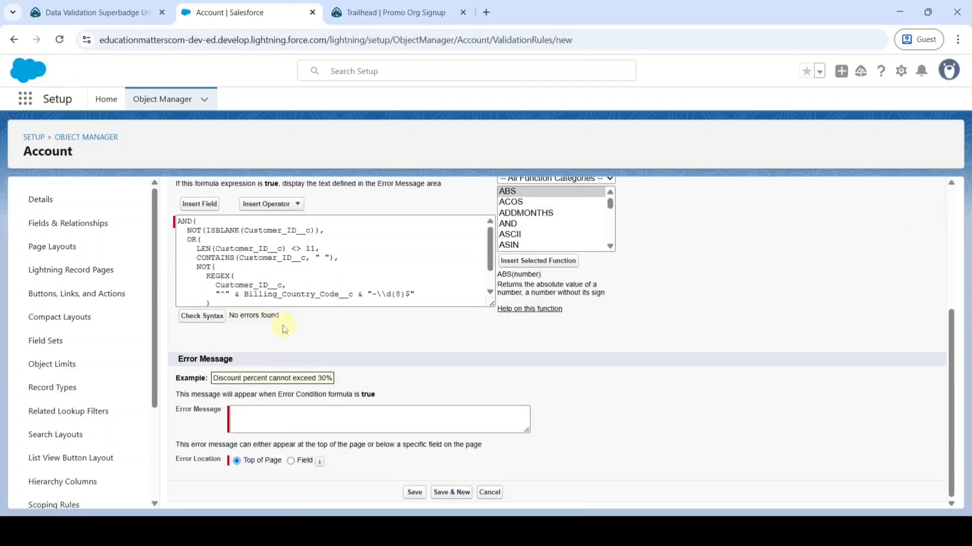
scroll(304, 328, "up", 4)
scroll(340, 408, "down", 1)
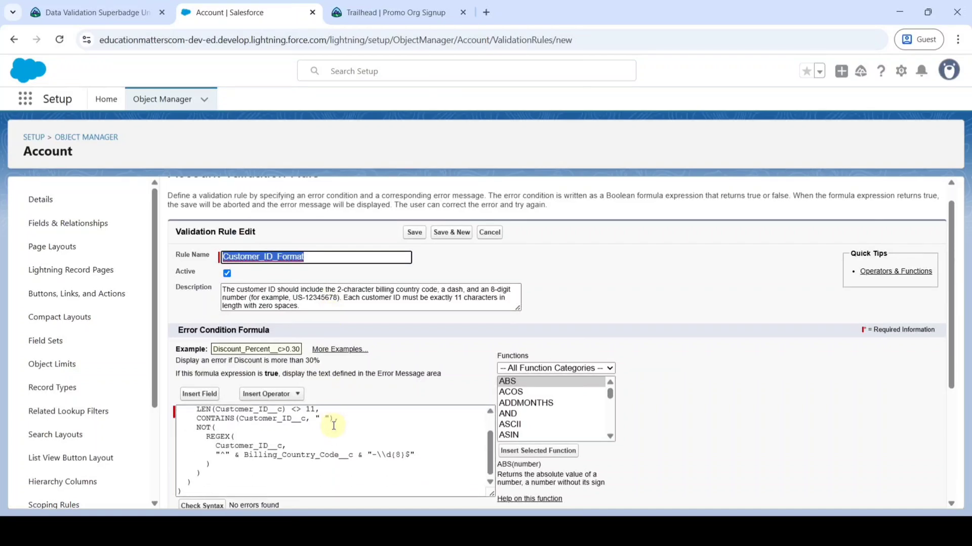
scroll(331, 438, "down", 1)
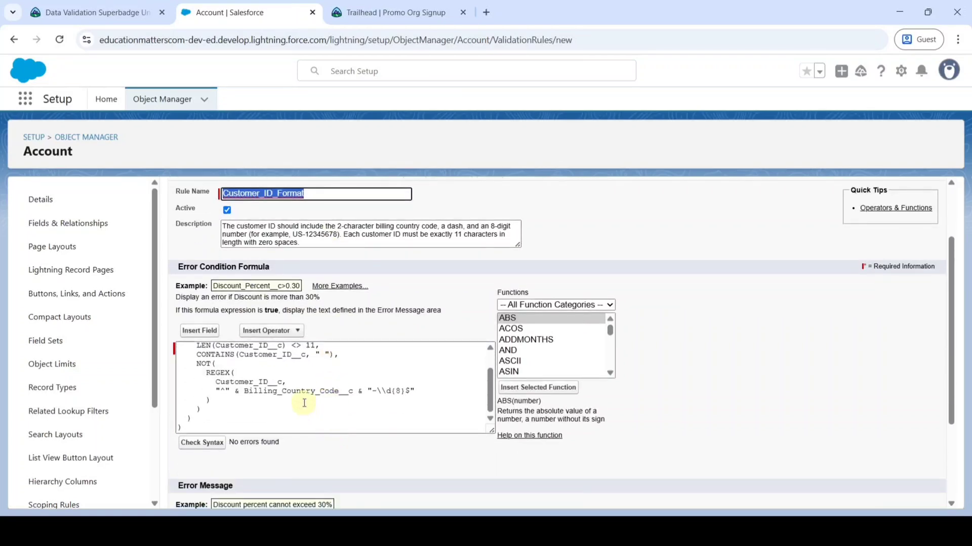
scroll(304, 403, "down", 2)
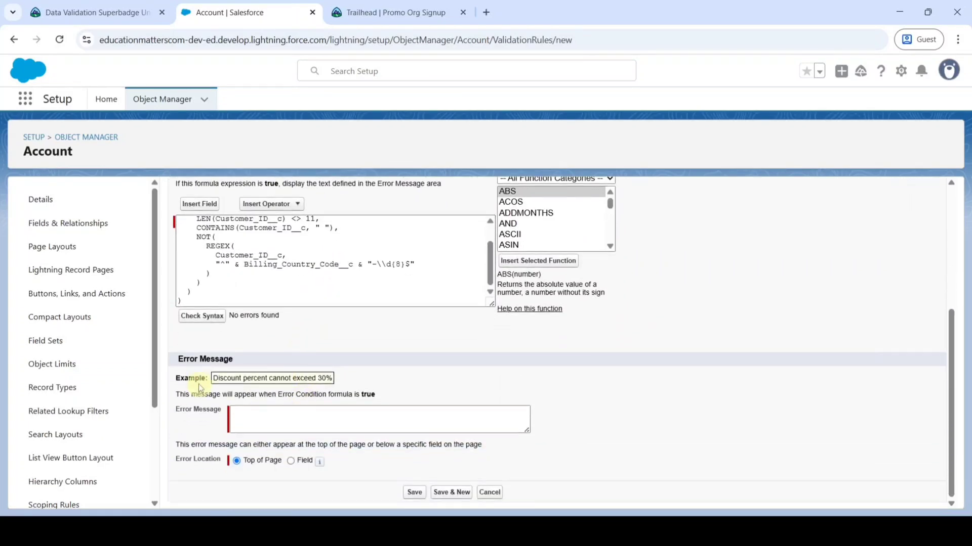
- Paste the challenge's 'Oh snap!' text into the rule's Error Message
left_click(124, 11)
scroll(429, 334, "down", 4)
scroll(402, 366, "down", 2)
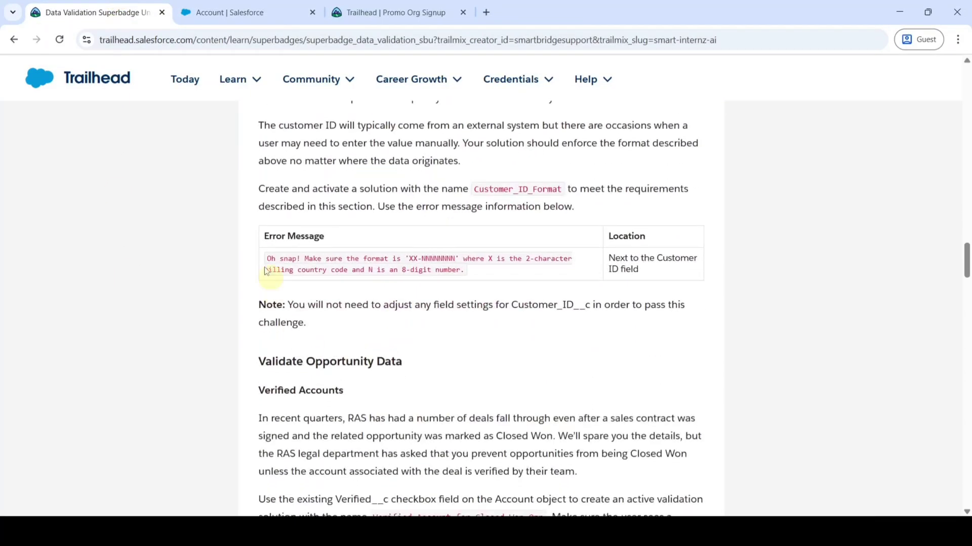
left_click_drag(264, 259, 468, 274)
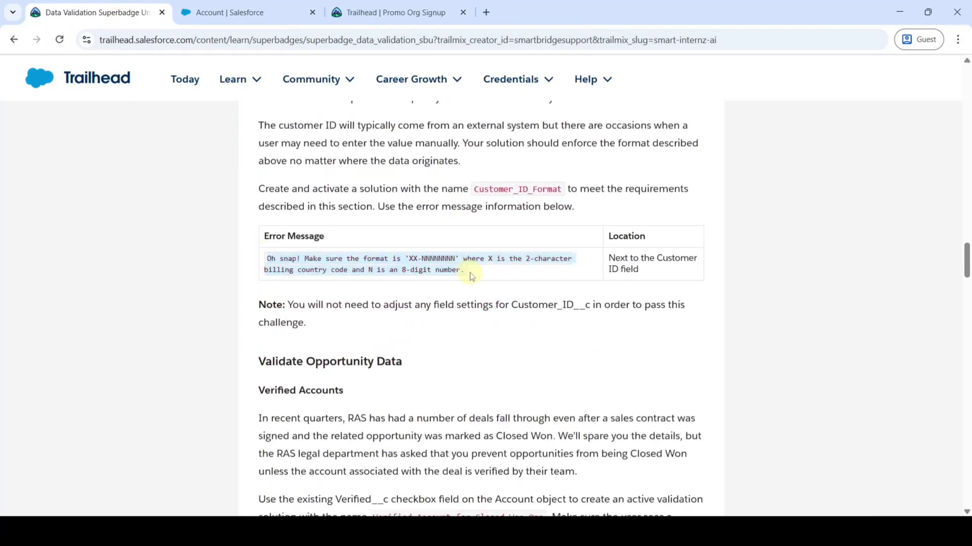
right_click(397, 265)
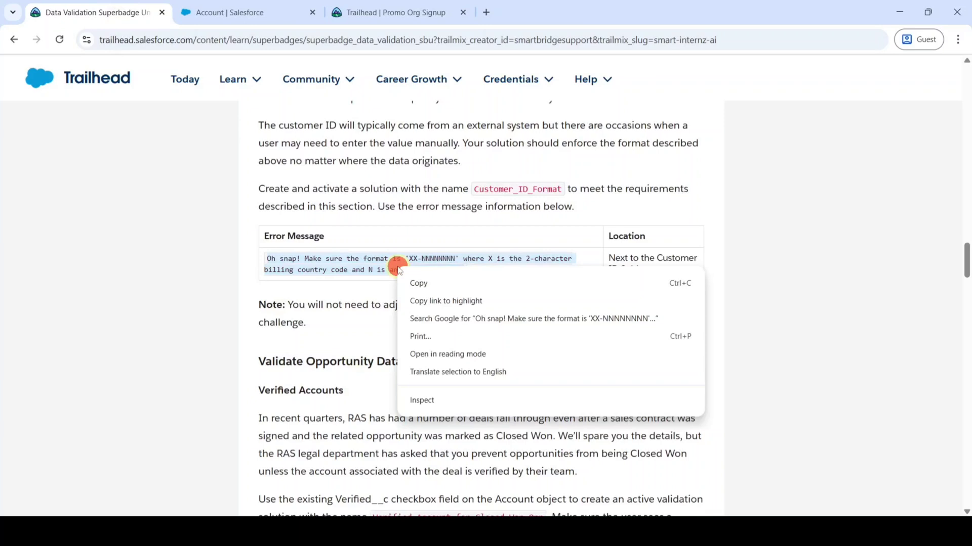
left_click(458, 283)
left_click(242, 11)
right_click(262, 411)
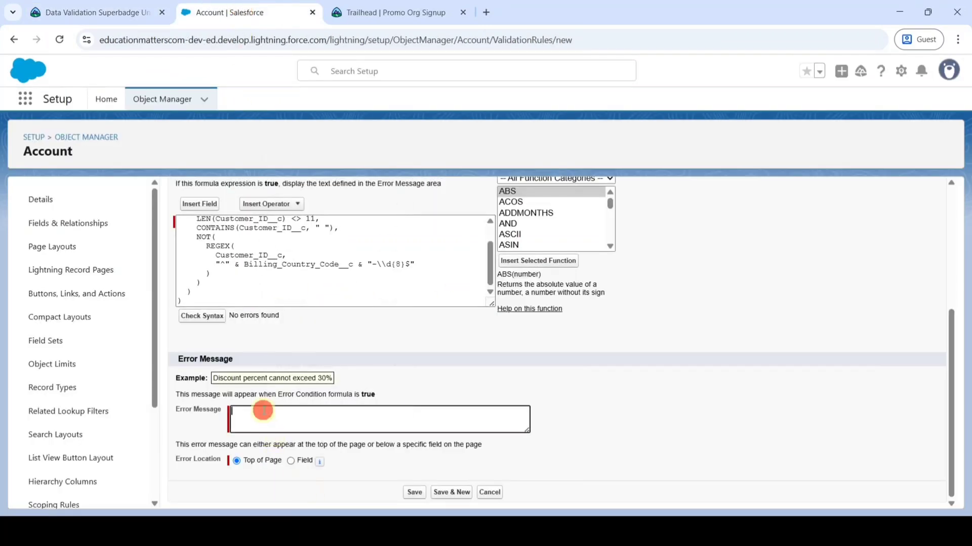
left_click(282, 264)
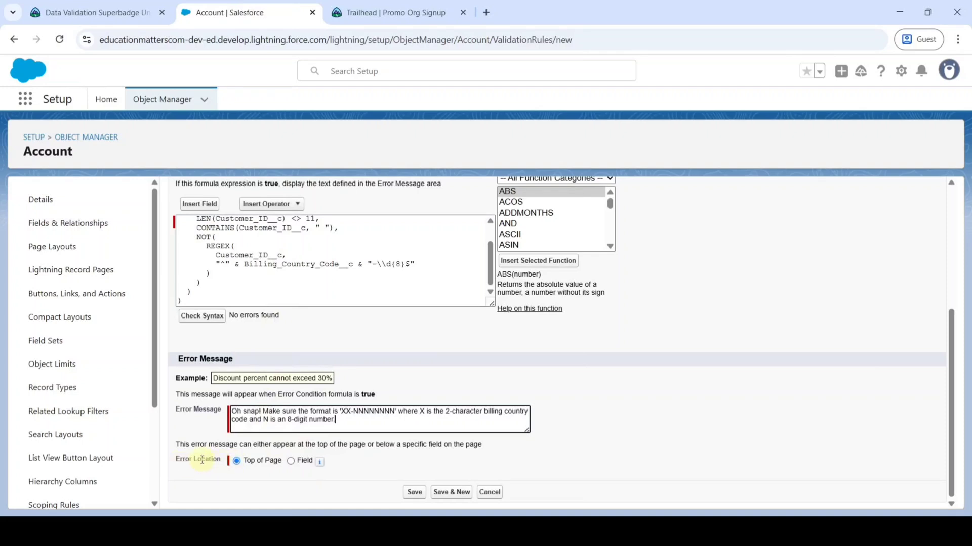
- Set Error Location to the Customer ID field and save the rule
left_click(292, 461)
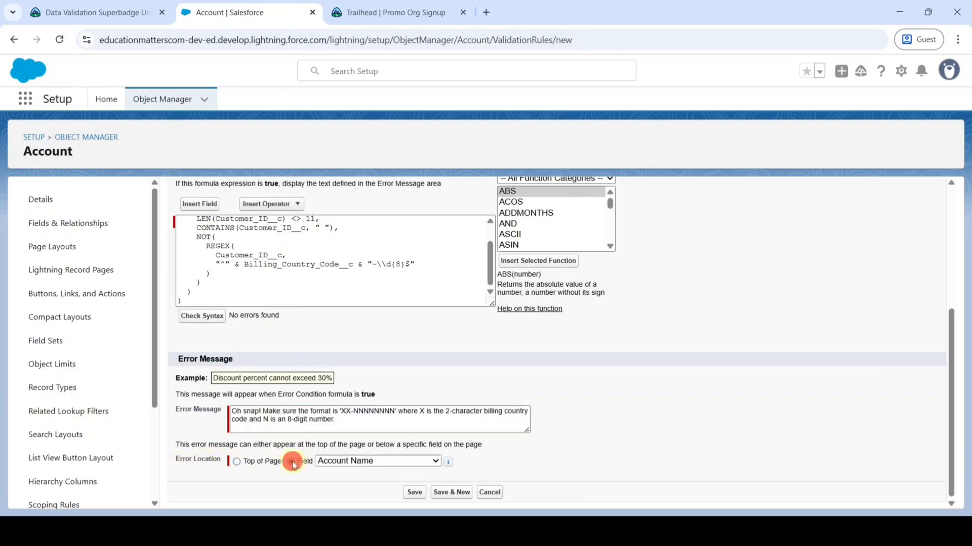
left_click(353, 460)
scroll(351, 440, "down", 1)
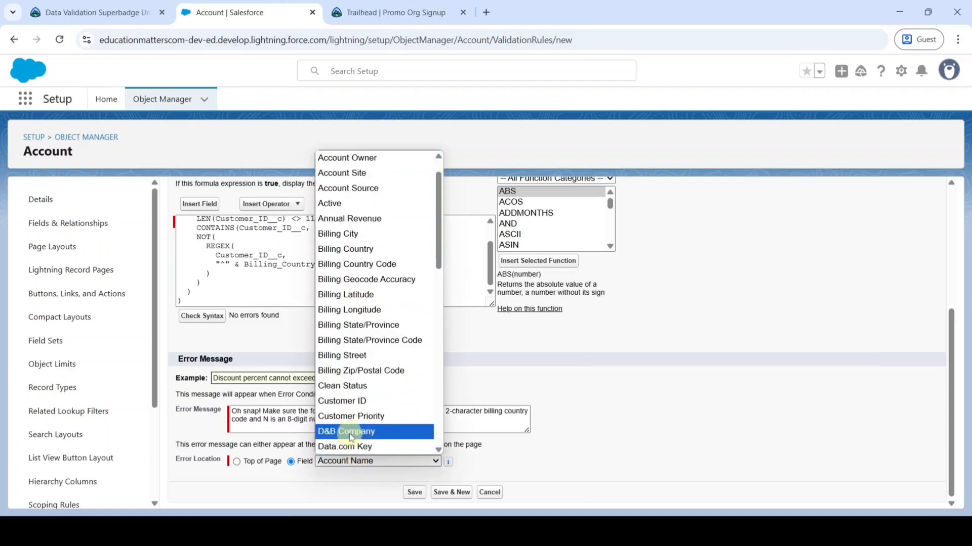
left_click(342, 401)
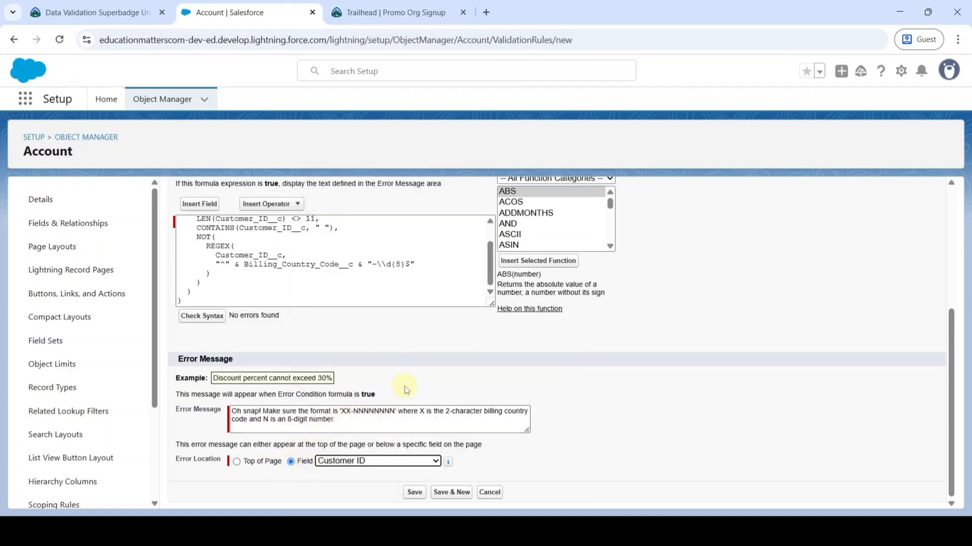
left_click(414, 493)
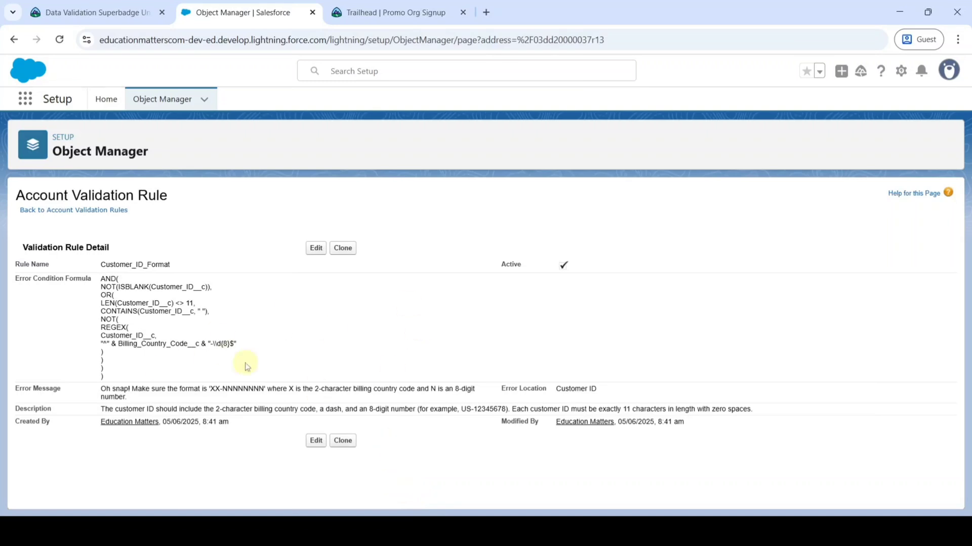
- Check the Enforce Customer ID Format challenge on Trailhead and accept the terms notice
left_click(114, 14)
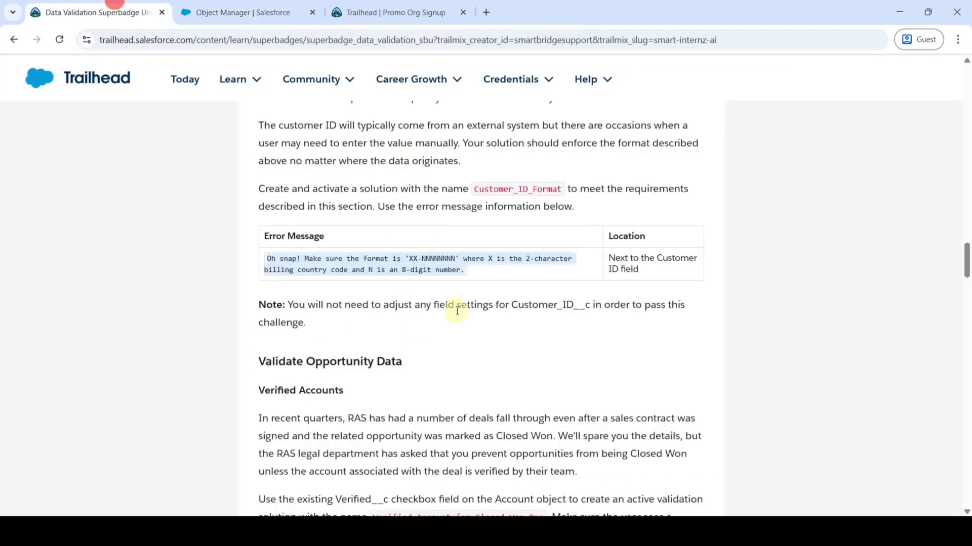
scroll(457, 310, "down", 20)
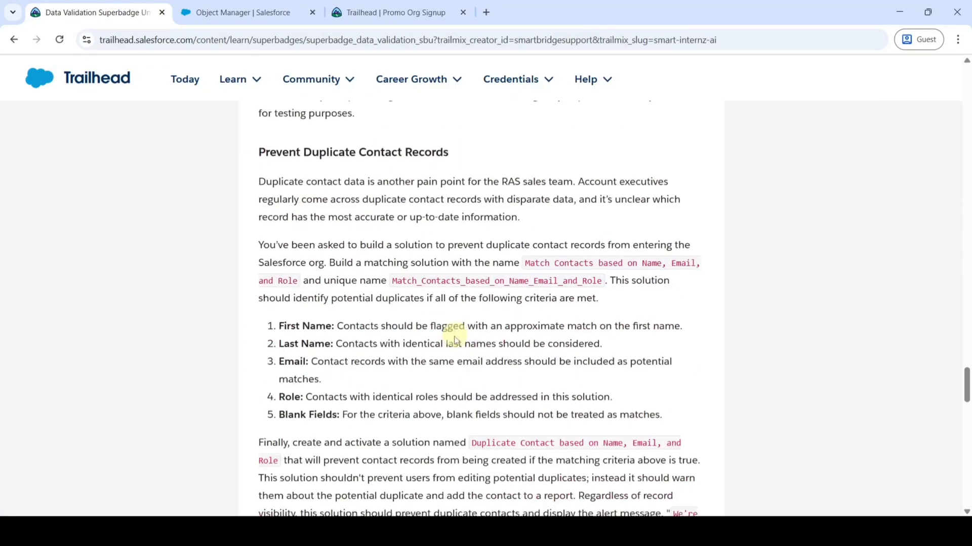
scroll(455, 340, "down", 10)
scroll(690, 311, "up", 2)
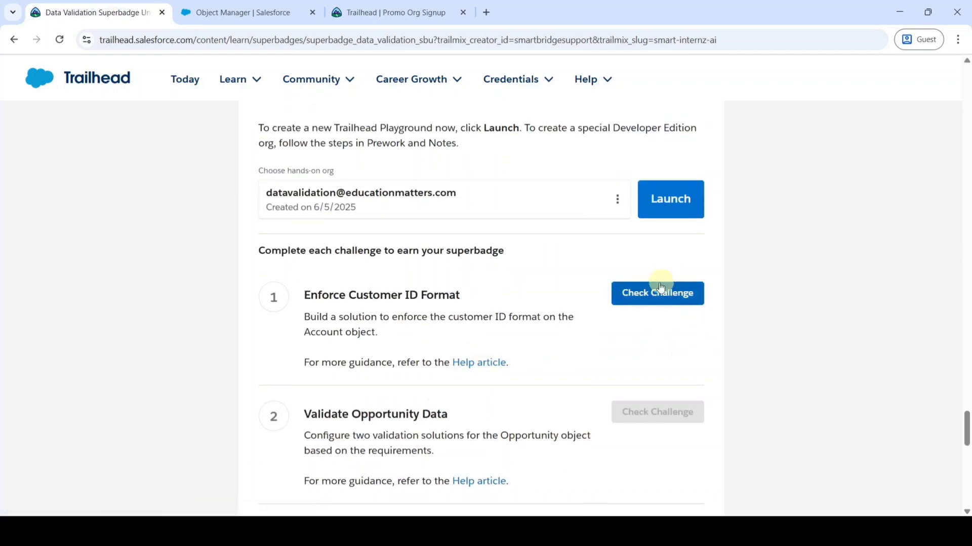
left_click(667, 296)
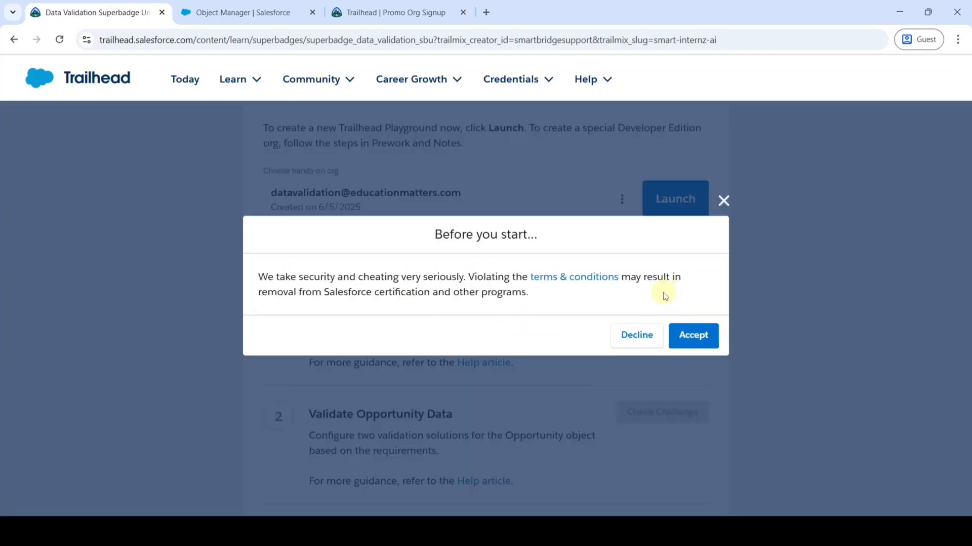
left_click(699, 336)
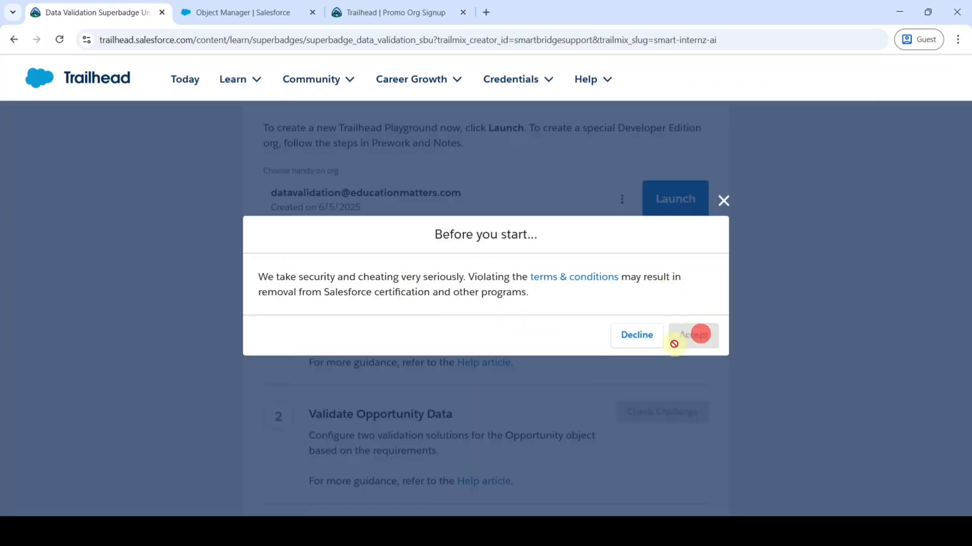